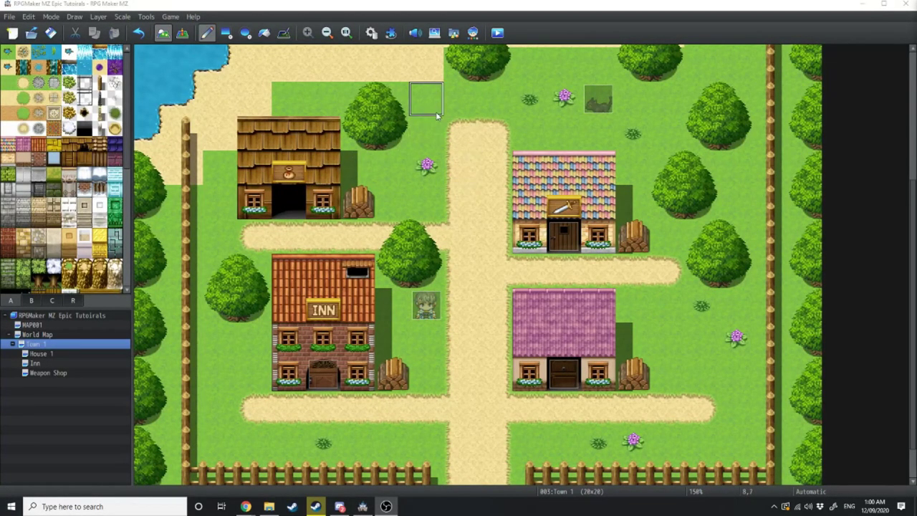
# Open the database, glance through its categories, and display the list of classes
pyautogui.click(372, 33)
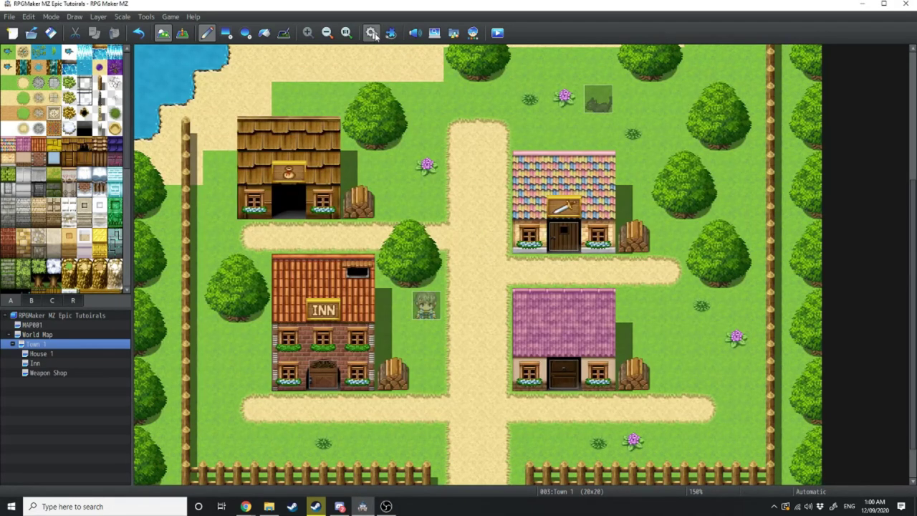
pyautogui.click(371, 33)
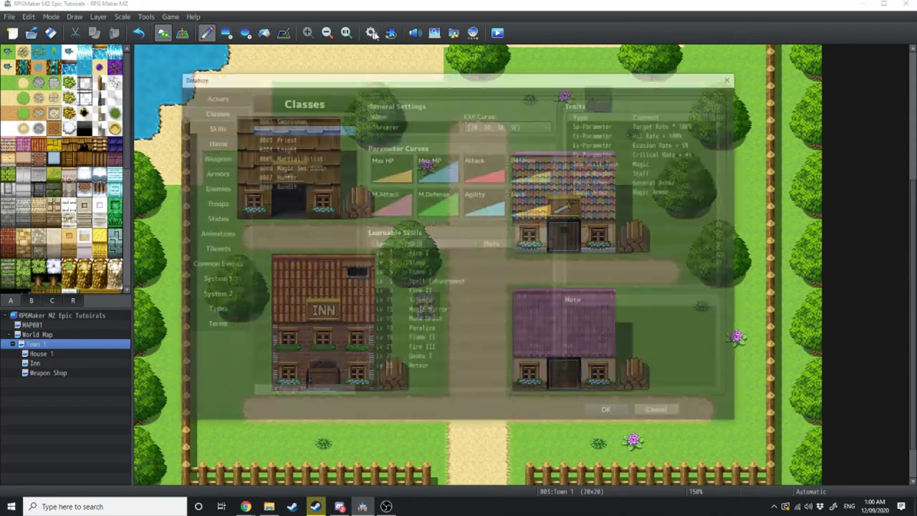
pyautogui.click(213, 96)
pyautogui.click(213, 126)
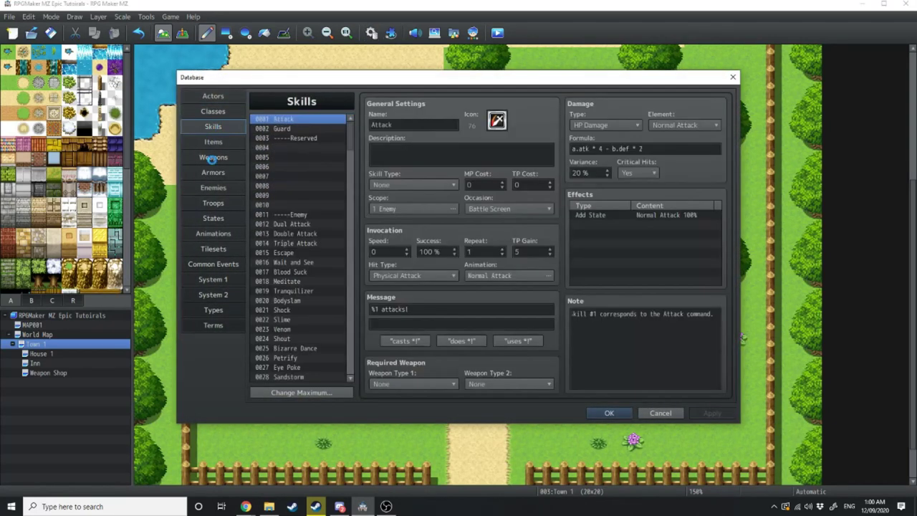
pyautogui.click(213, 218)
pyautogui.click(212, 309)
pyautogui.click(213, 111)
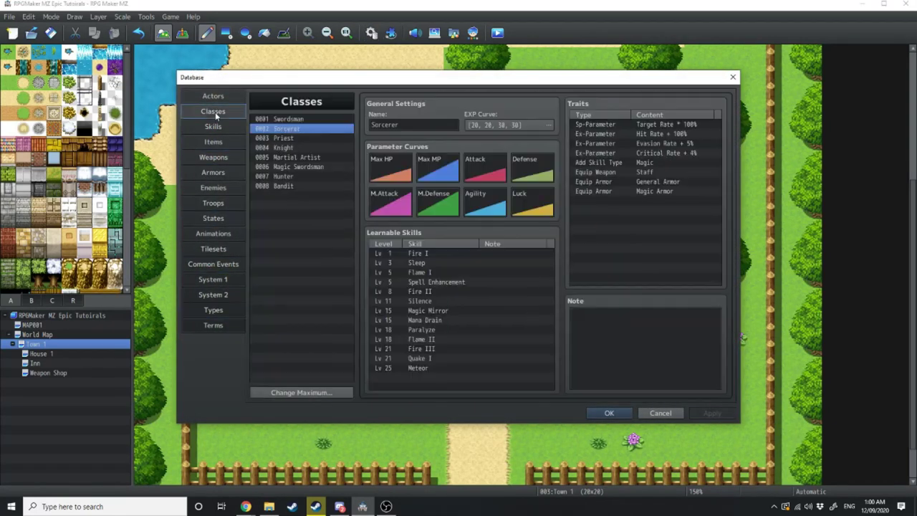
# Look through the Swordsman, Priest and Knight class settings and return to Swordsman
pyautogui.click(304, 117)
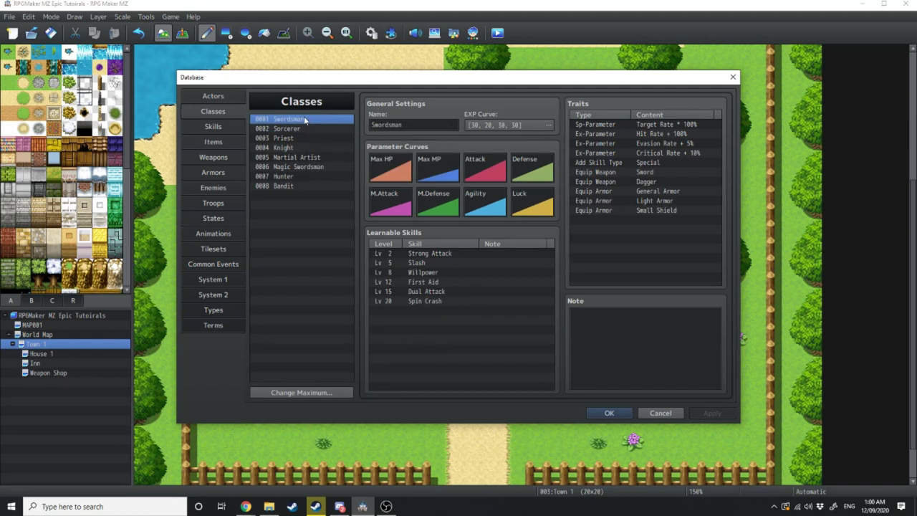
pyautogui.click(287, 139)
pyautogui.click(284, 149)
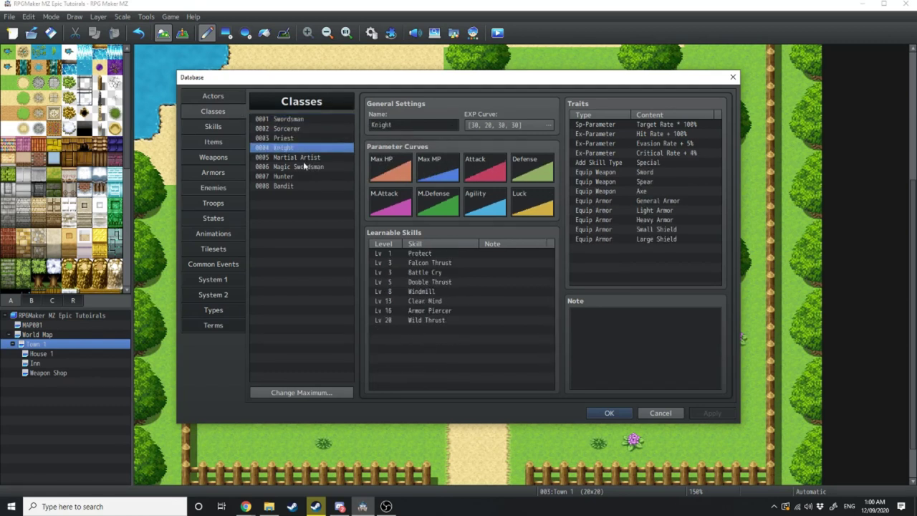
pyautogui.click(301, 119)
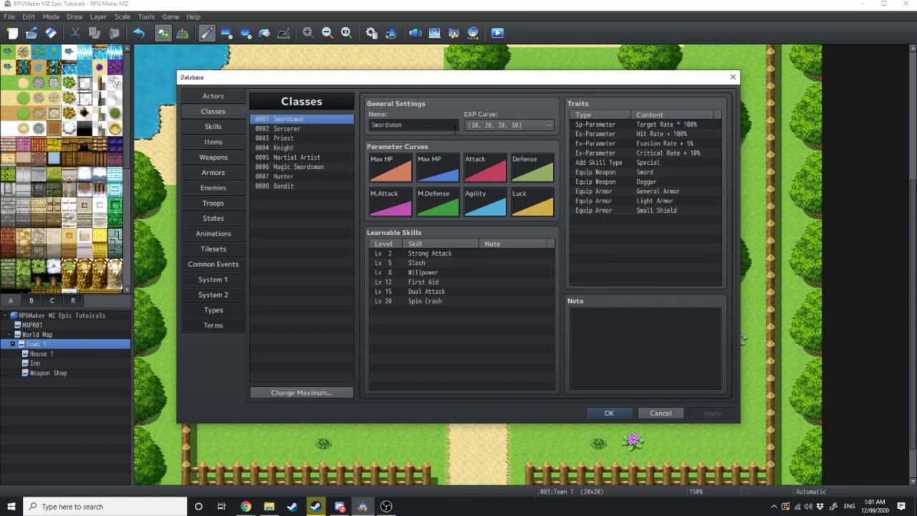
# Try the Swordsman's EXP curve at base value 10, extra value 0, and accelerations A and B of 10
pyautogui.click(513, 127)
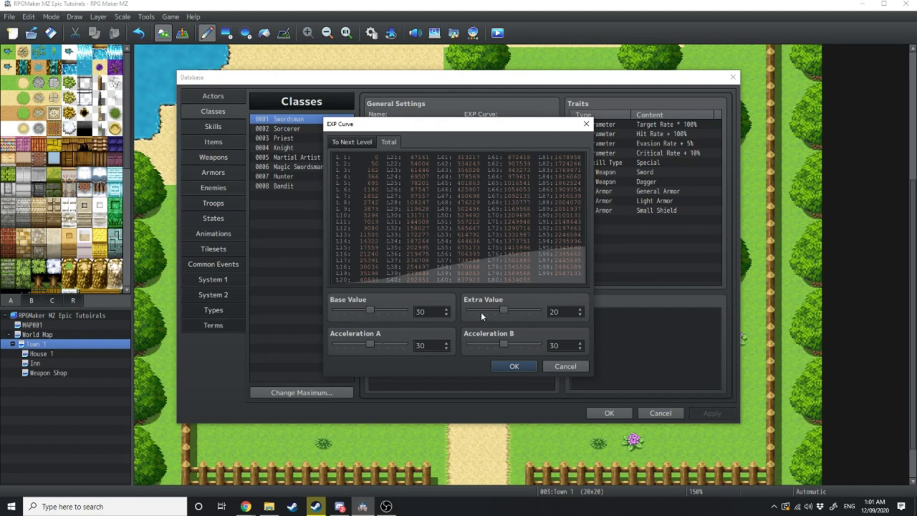
pyautogui.moveTo(367, 312); pyautogui.dragTo(277, 310)
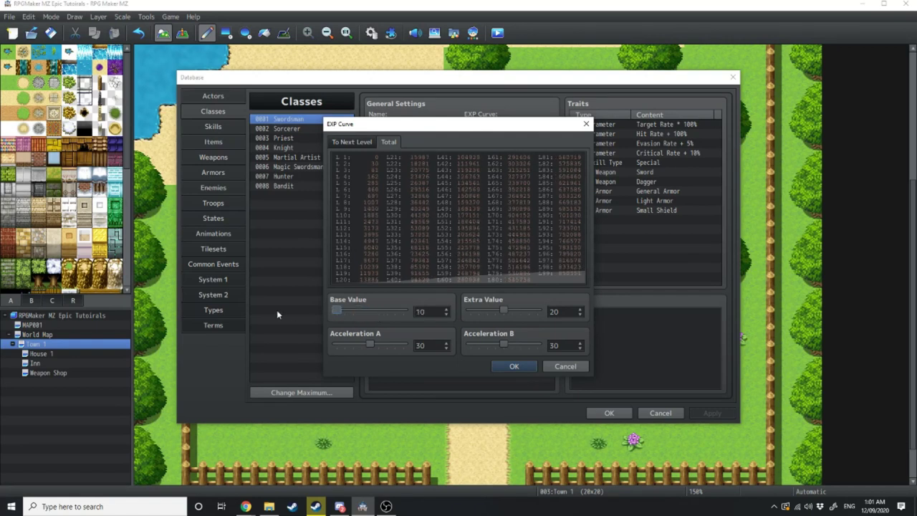
pyautogui.moveTo(368, 345); pyautogui.dragTo(336, 344)
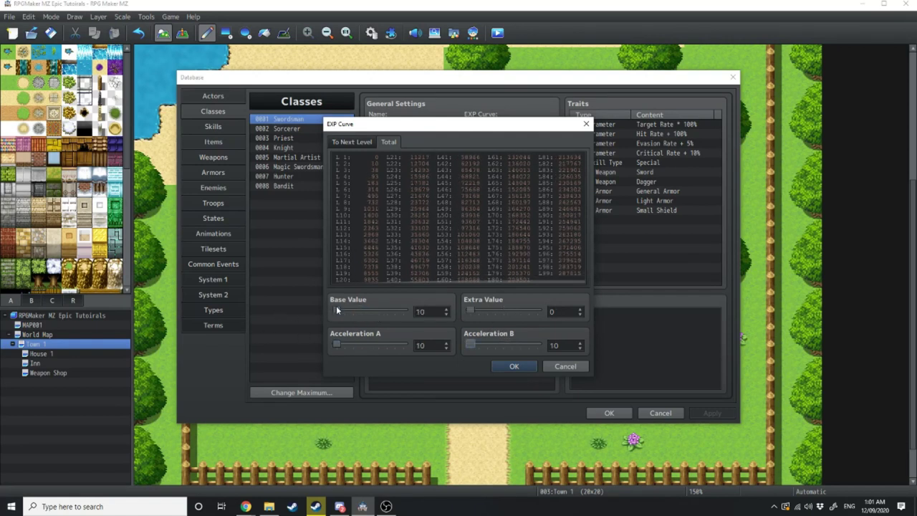
# Try the Swordsman's EXP curve with base value 50, extra value 40 and acceleration A 50, then discard the changes
pyautogui.moveTo(336, 308); pyautogui.dragTo(422, 308)
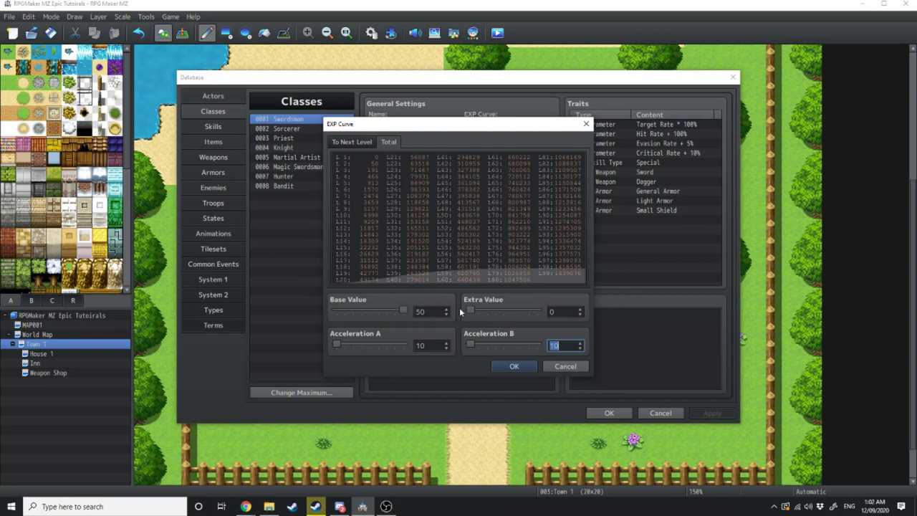
pyautogui.moveTo(471, 308); pyautogui.dragTo(536, 310)
pyautogui.click(337, 344)
pyautogui.scroll(12, 337, 344)
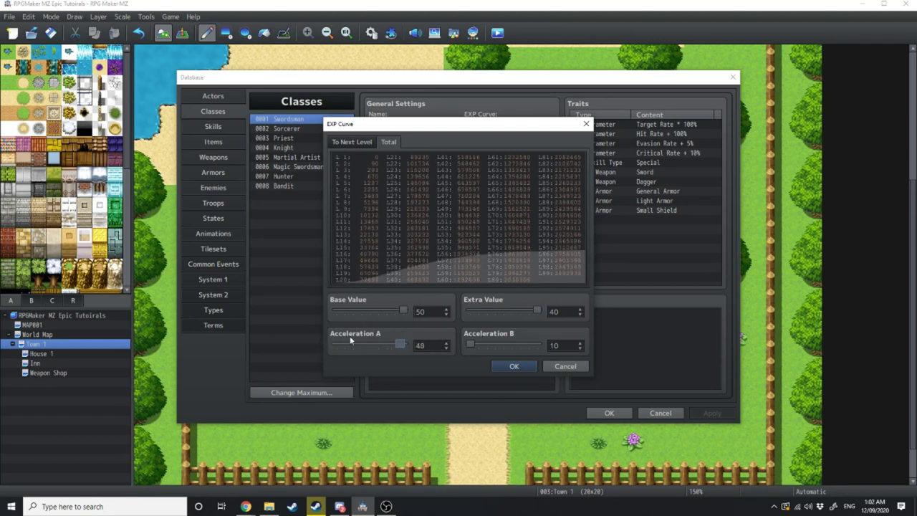
pyautogui.press('Home')
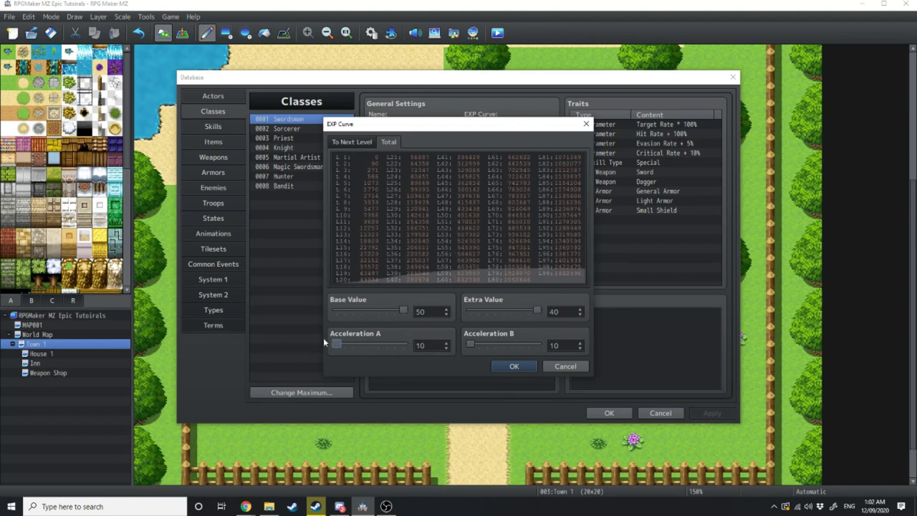
pyautogui.moveTo(334, 346); pyautogui.dragTo(311, 335)
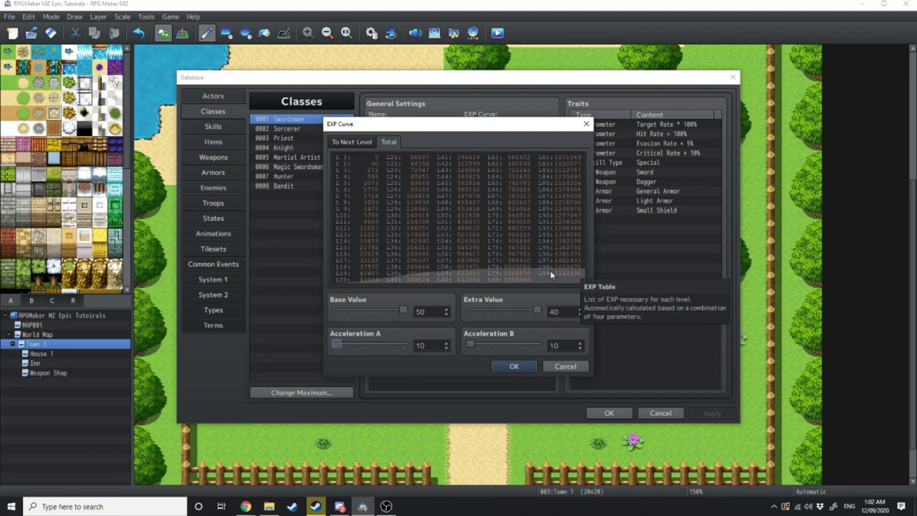
pyautogui.moveTo(350, 342); pyautogui.dragTo(405, 344)
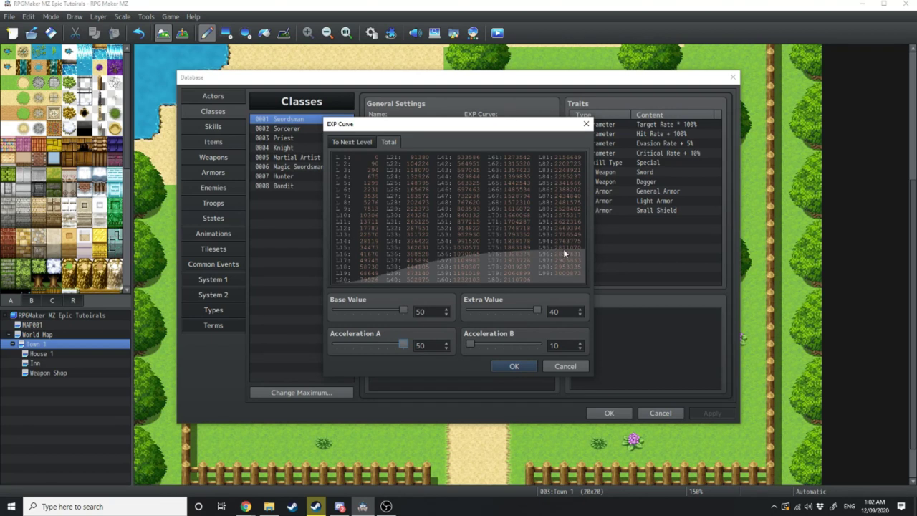
pyautogui.moveTo(398, 341); pyautogui.dragTo(474, 344)
pyautogui.click(561, 362)
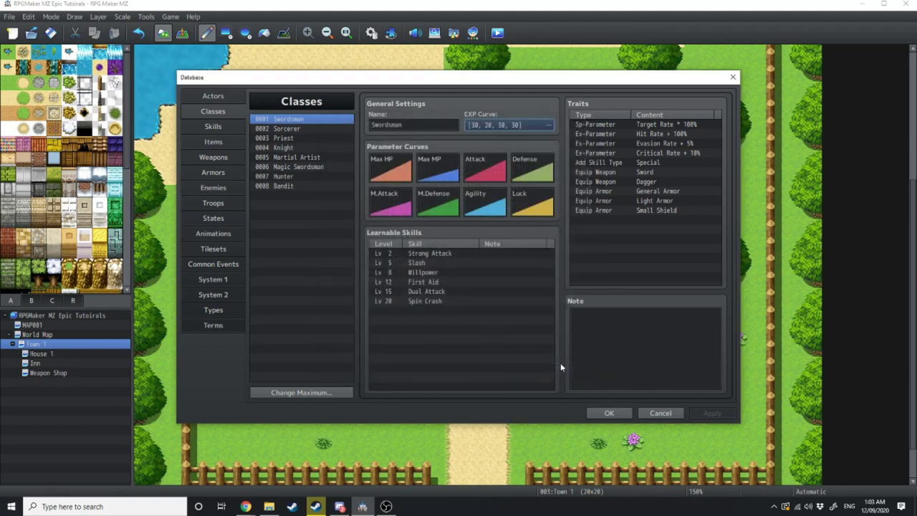
# Reopen the Swordsman's EXP curve to review the Acceleration B description and the EXP table, keeping the existing settings
pyautogui.doubleClick(529, 127)
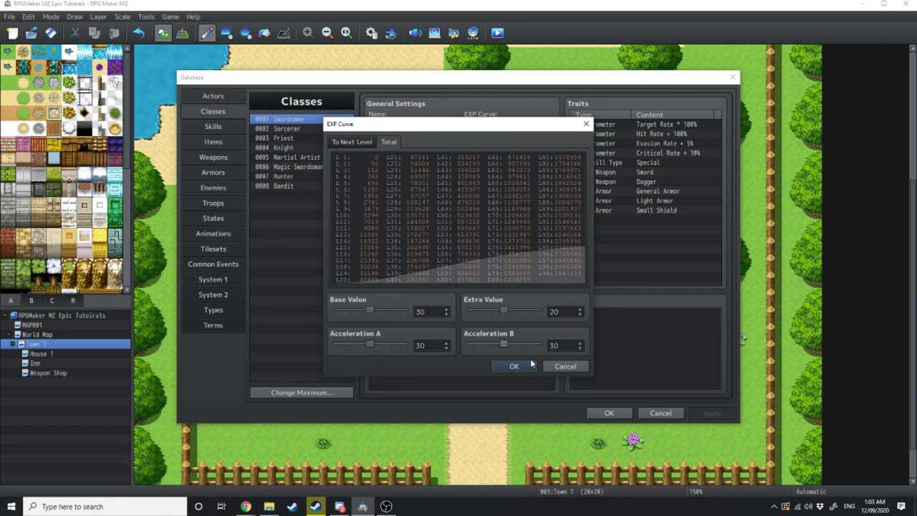
pyautogui.moveTo(509, 344)
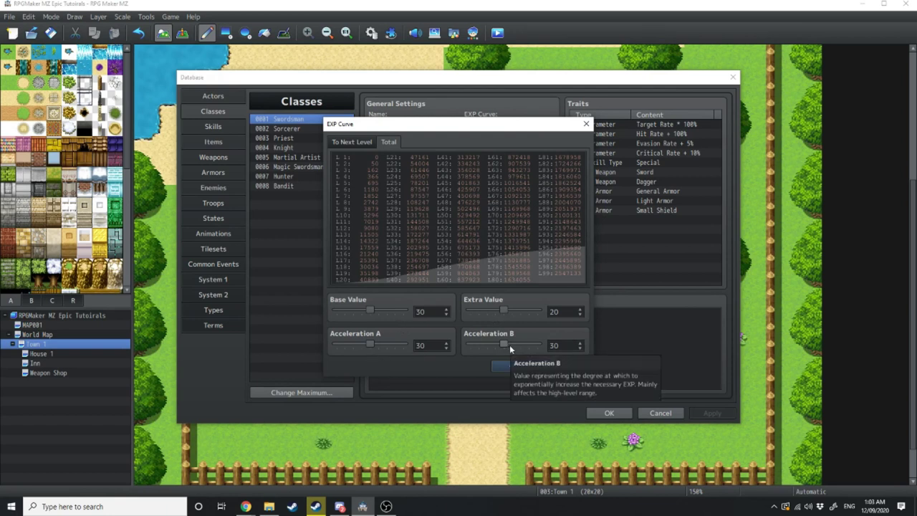
pyautogui.moveTo(374, 199)
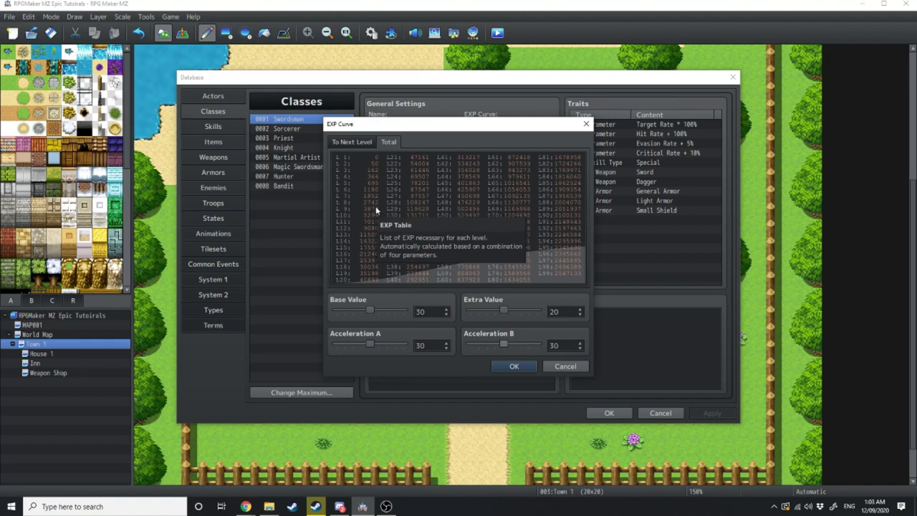
pyautogui.click(514, 366)
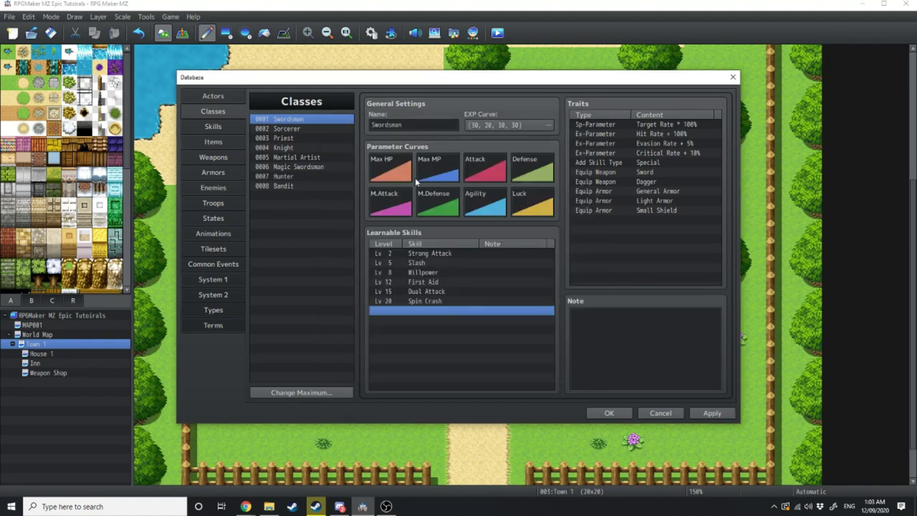
# Compare the EXP curves and parameter curves of the other classes, from Sorcerer to Hunter, and go back to Swordsman
pyautogui.click(295, 130)
pyautogui.click(293, 139)
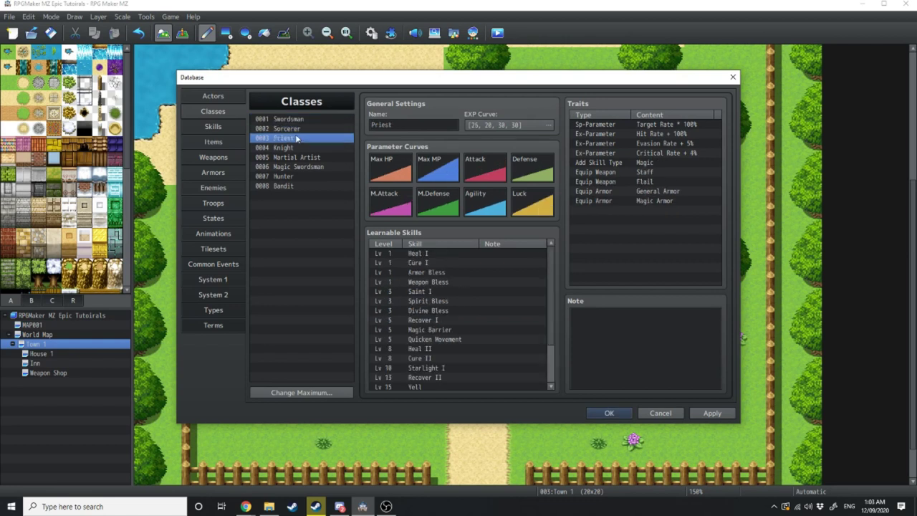
pyautogui.click(290, 148)
pyautogui.click(290, 157)
pyautogui.click(289, 177)
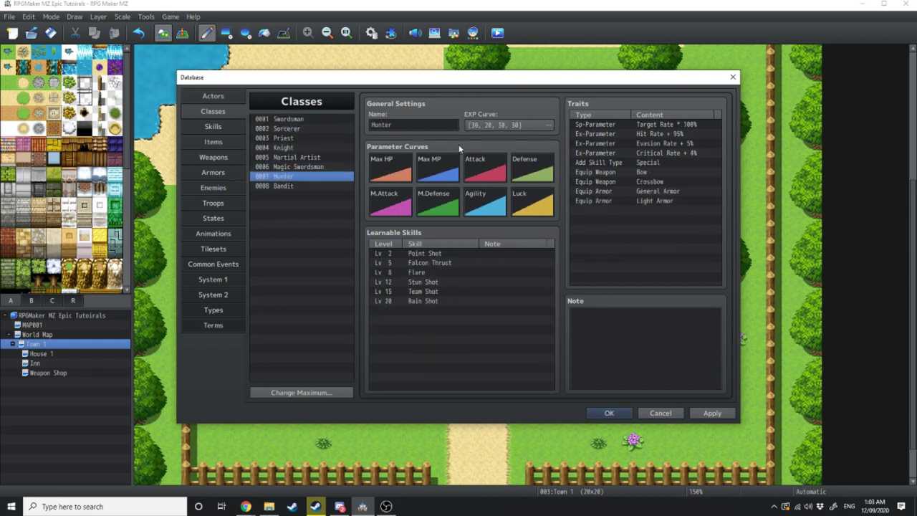
pyautogui.click(282, 166)
pyautogui.click(281, 157)
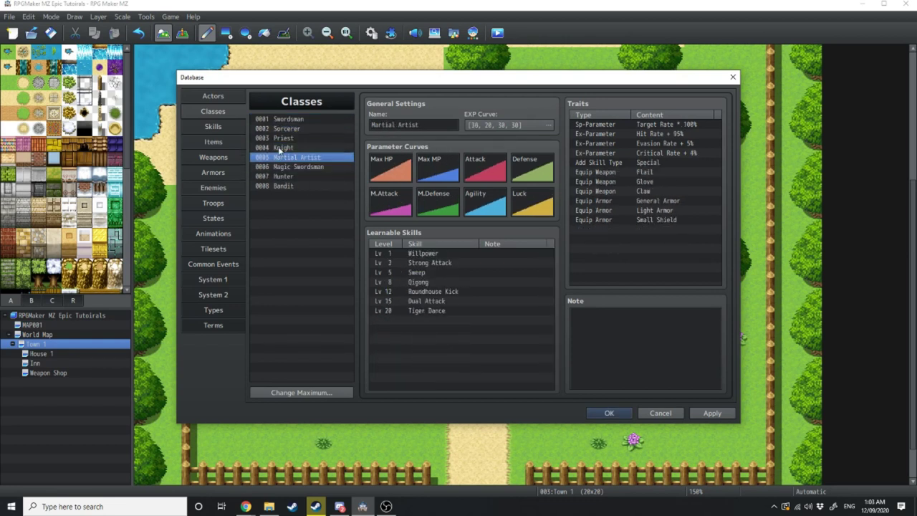
pyautogui.click(281, 148)
pyautogui.click(282, 119)
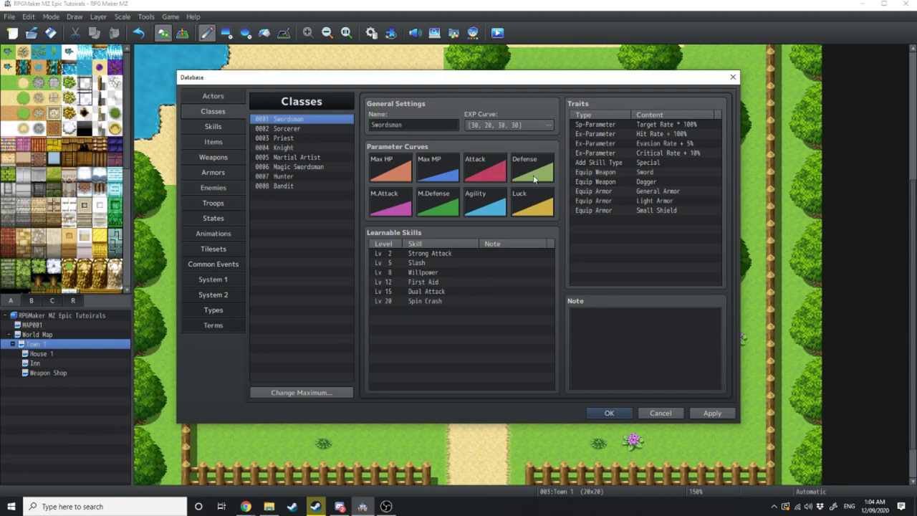
# Examine the Priest class's parameter curves and learnable skills by level, placing the Skill column before the Level column
pyautogui.click(308, 139)
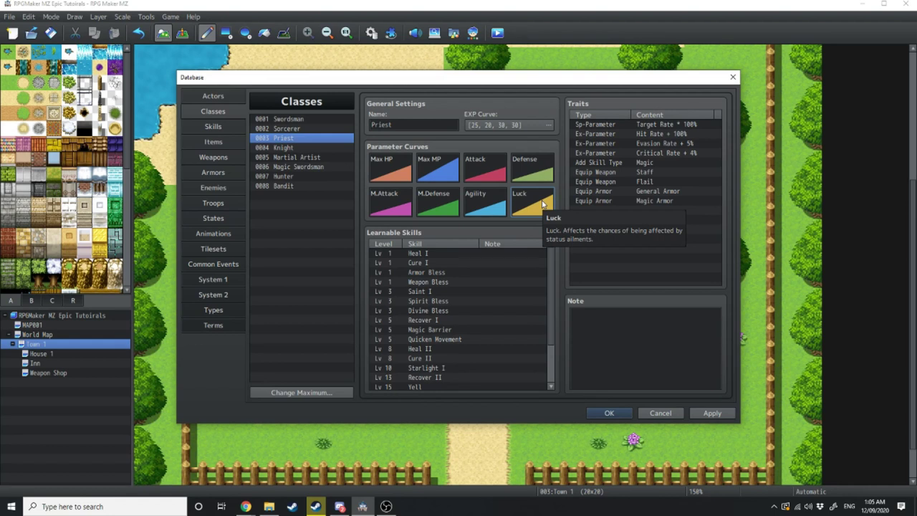
pyautogui.click(448, 254)
pyautogui.click(447, 263)
pyautogui.click(444, 301)
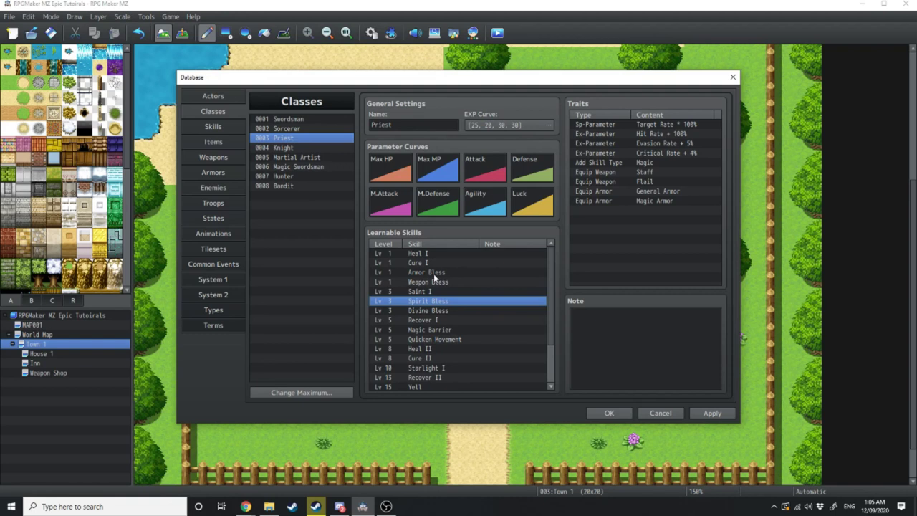
pyautogui.click(400, 291)
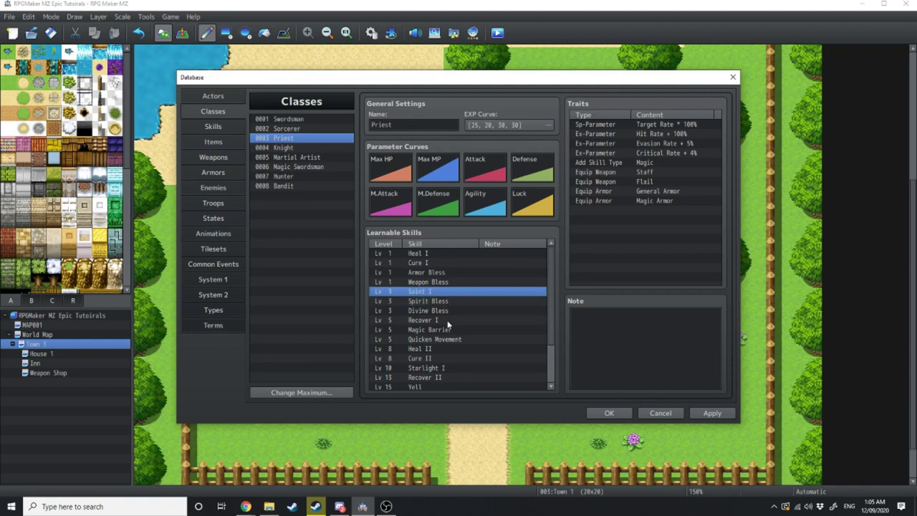
pyautogui.click(397, 320)
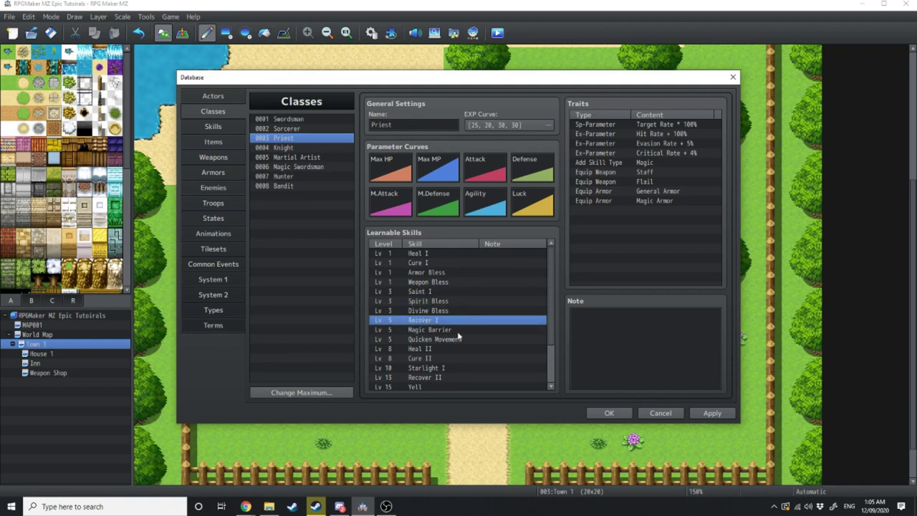
pyautogui.scroll(-3, 399, 368)
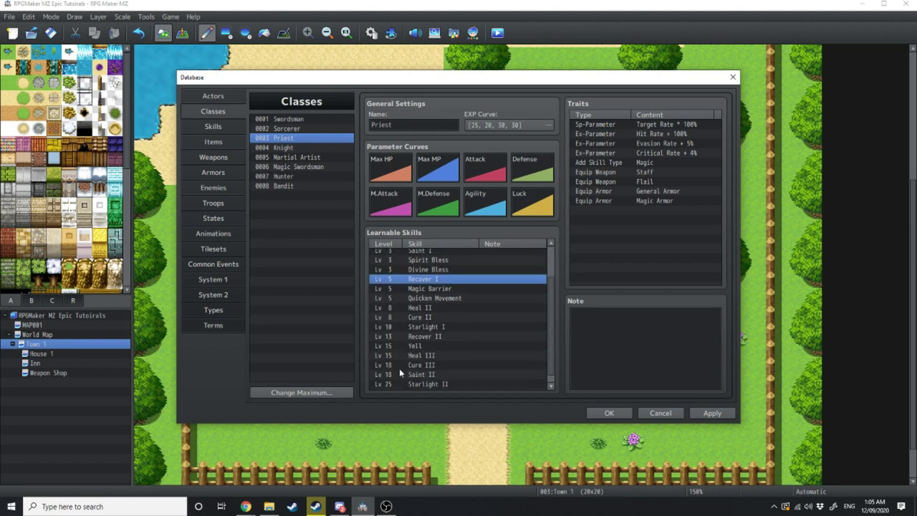
pyautogui.moveTo(386, 243); pyautogui.dragTo(425, 247)
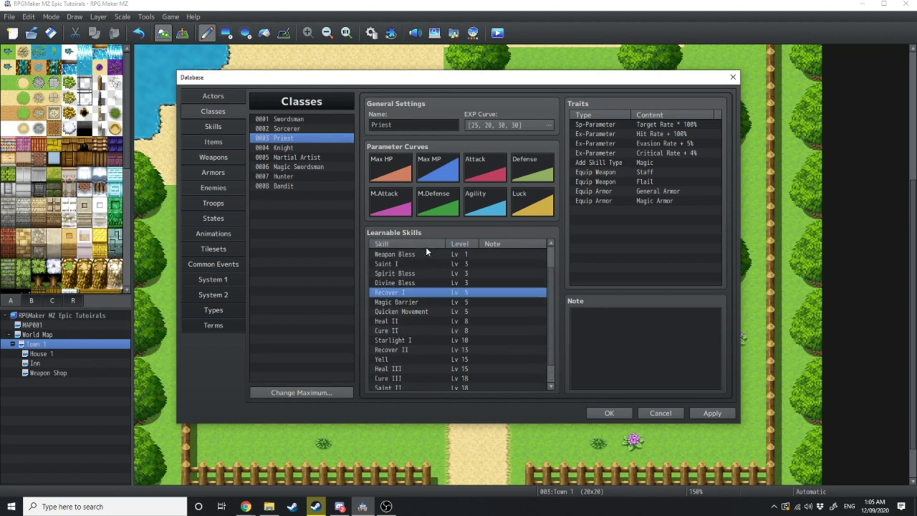
# Try to change the Priest's Weapon Bless learnable skill entry to Dual Attack at level 99
pyautogui.doubleClick(427, 252)
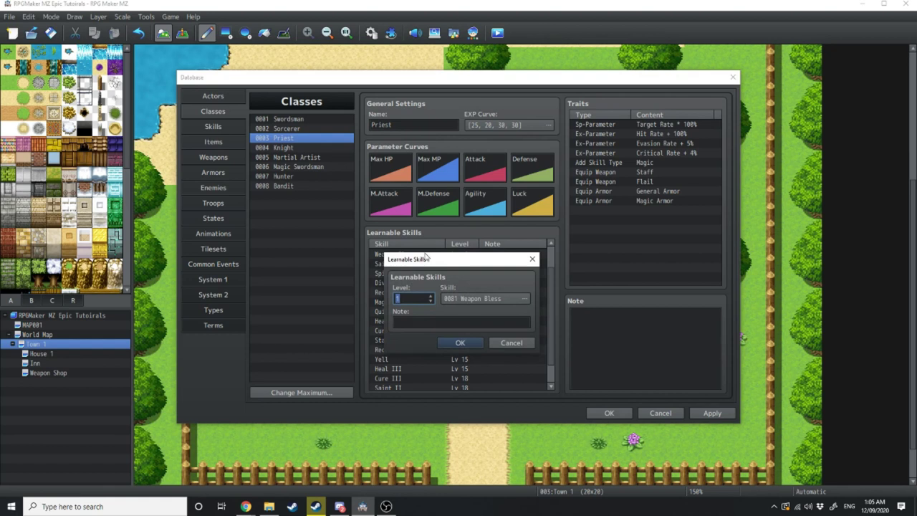
pyautogui.write('99')
pyautogui.click(517, 297)
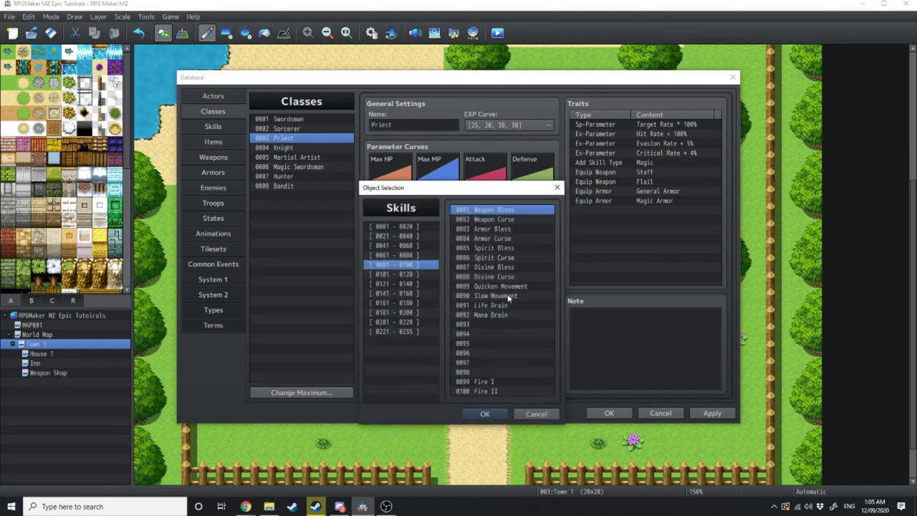
pyautogui.click(422, 303)
pyautogui.click(493, 333)
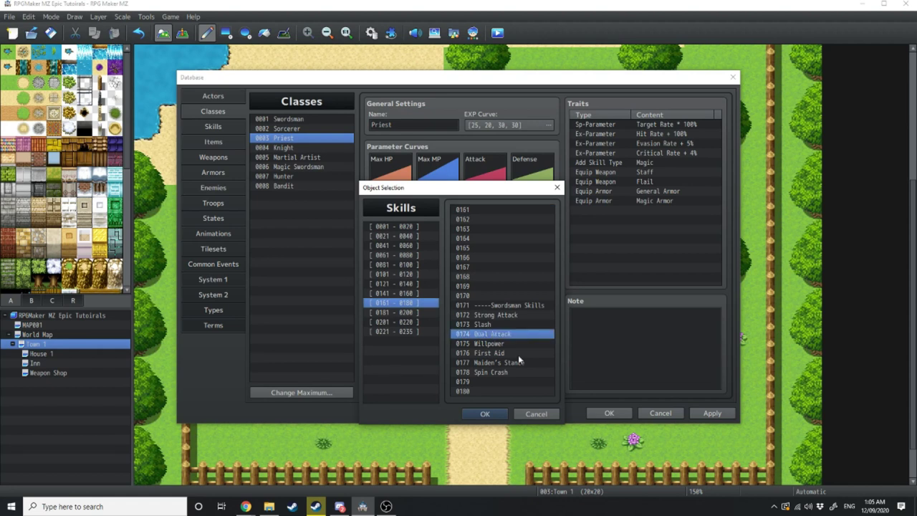
pyautogui.press('Return')
pyautogui.press('Return')
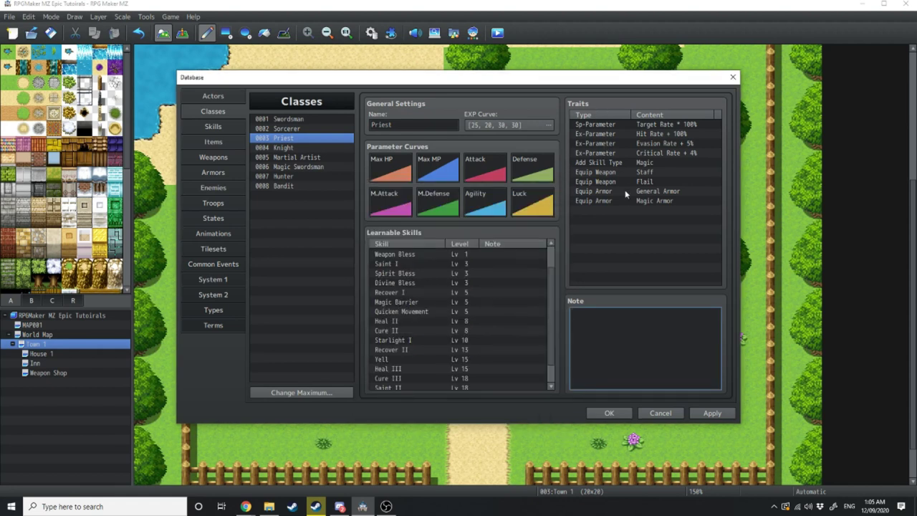
# Examine the trait options offered for the Priest class across the rates, param, attack, skill and other categories, without adding a trait
pyautogui.doubleClick(590, 211)
pyautogui.click(584, 127)
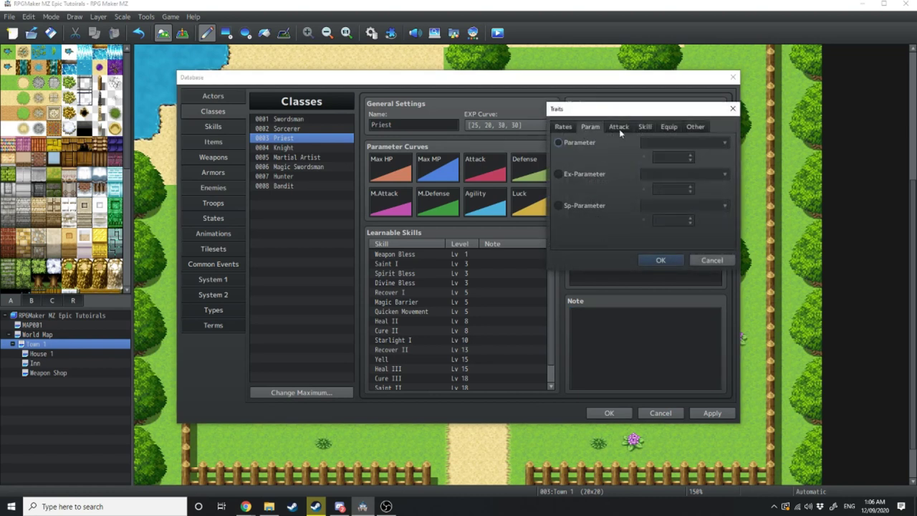
pyautogui.click(619, 127)
pyautogui.click(695, 127)
pyautogui.click(644, 127)
pyautogui.click(619, 127)
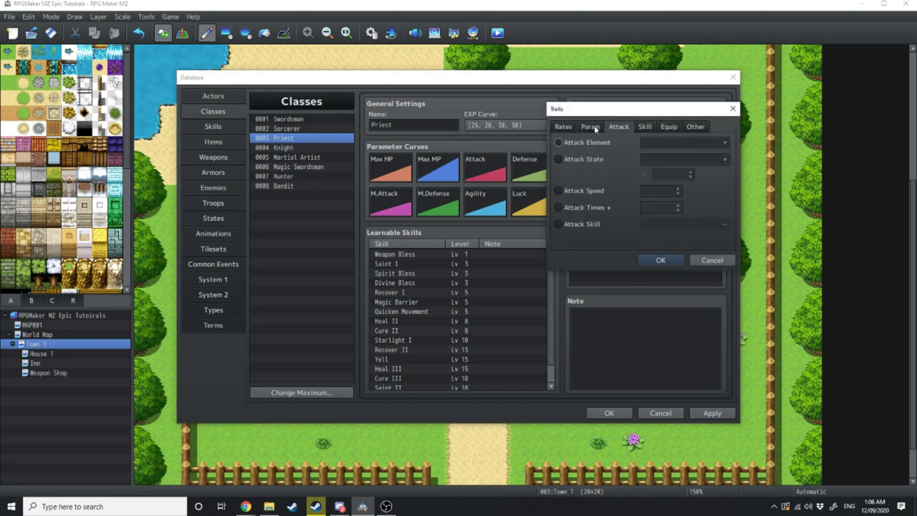
pyautogui.press('Escape')
pyautogui.doubleClick(584, 125)
pyautogui.click(619, 126)
pyautogui.click(653, 127)
pyautogui.click(696, 127)
pyautogui.click(571, 129)
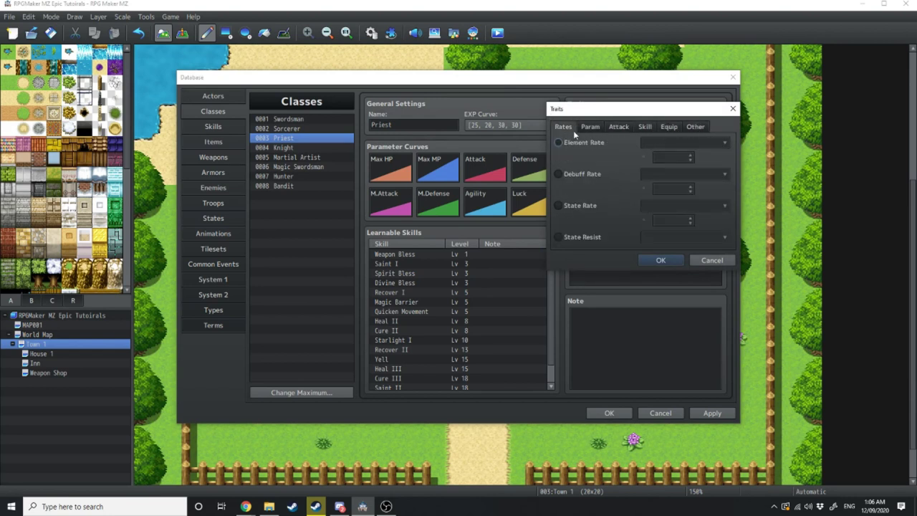
pyautogui.click(591, 126)
pyautogui.click(619, 127)
pyautogui.click(645, 127)
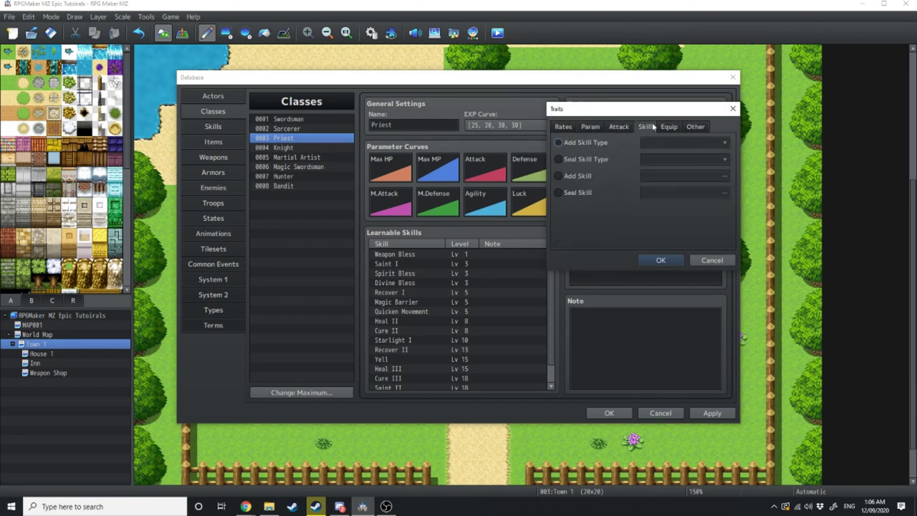
pyautogui.click(732, 108)
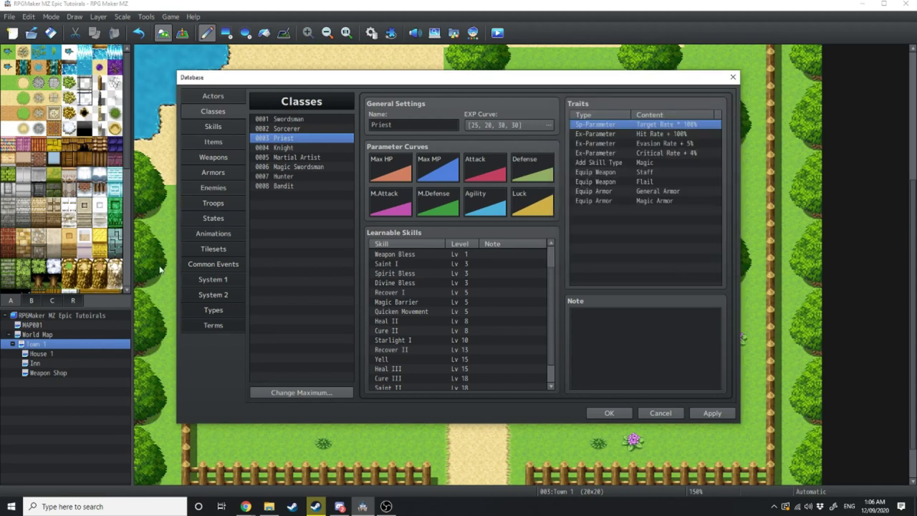
# Raise the maximum number of classes to 9 to add an empty class after Bandit
pyautogui.click(271, 120)
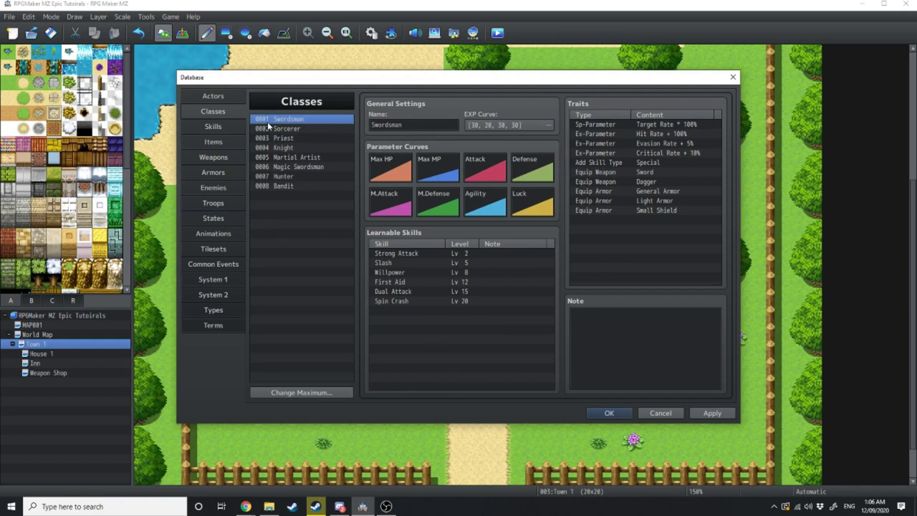
pyautogui.click(273, 186)
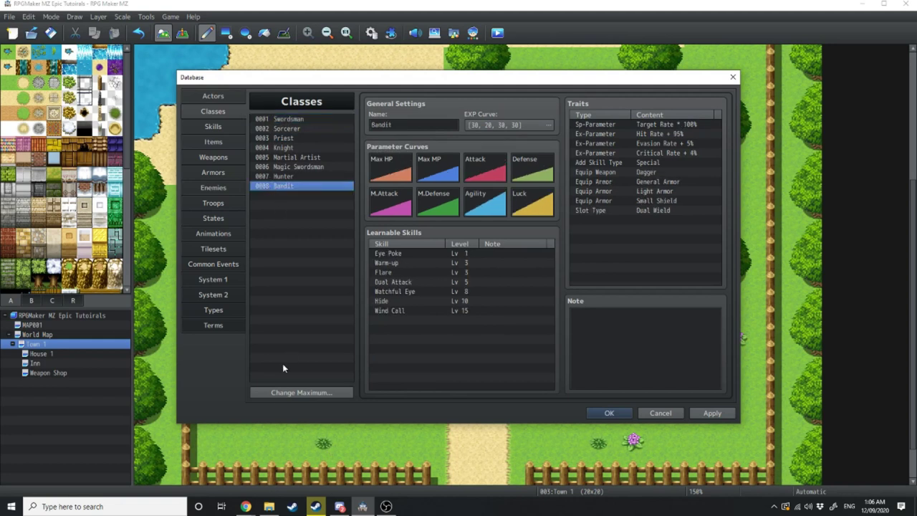
pyautogui.click(276, 392)
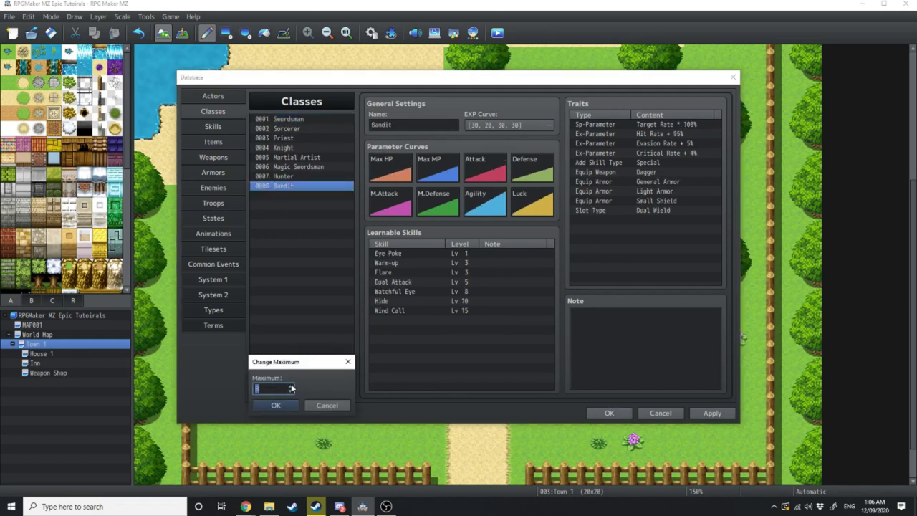
pyautogui.click(291, 387)
pyautogui.click(276, 405)
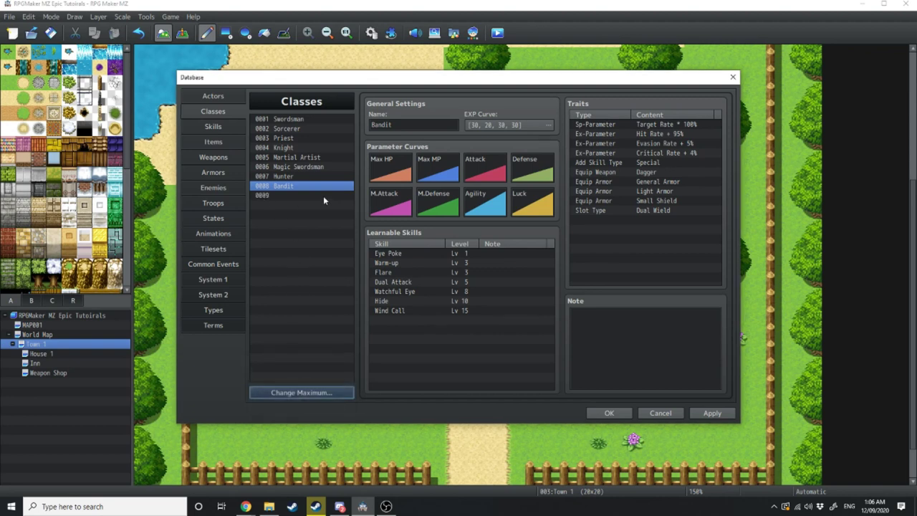
# Name the empty class 0009 Spell Blade
pyautogui.click(288, 196)
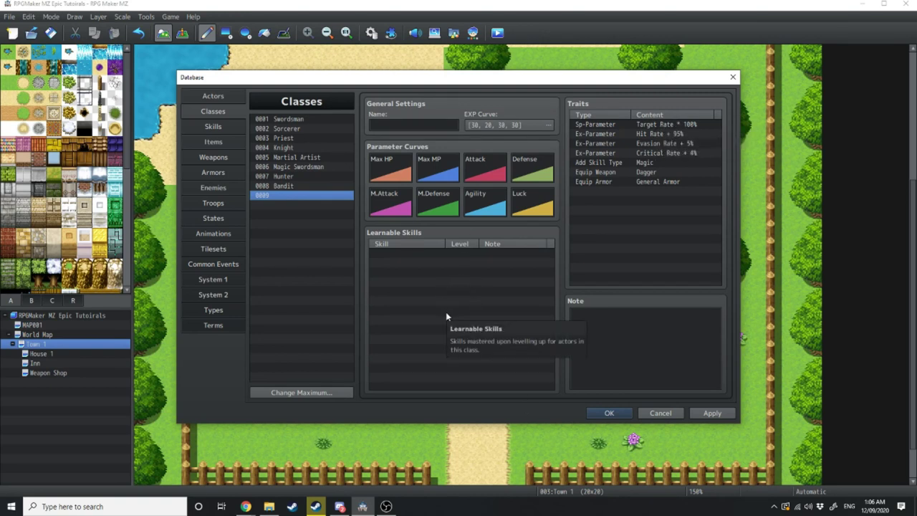
pyautogui.click(388, 126)
pyautogui.write('Spell Blade')
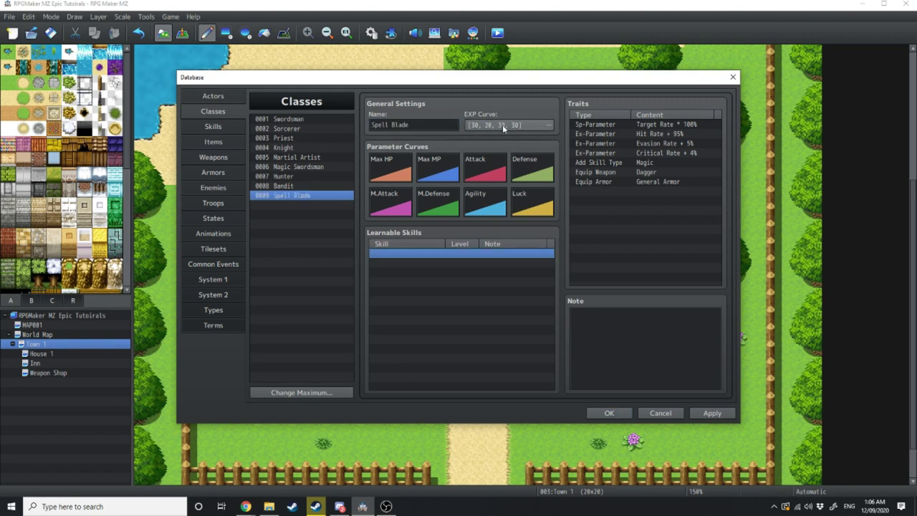
# Compare the quick settings for Spell Blade's Max HP curve and apply preset E
pyautogui.doubleClick(391, 173)
pyautogui.press('Return')
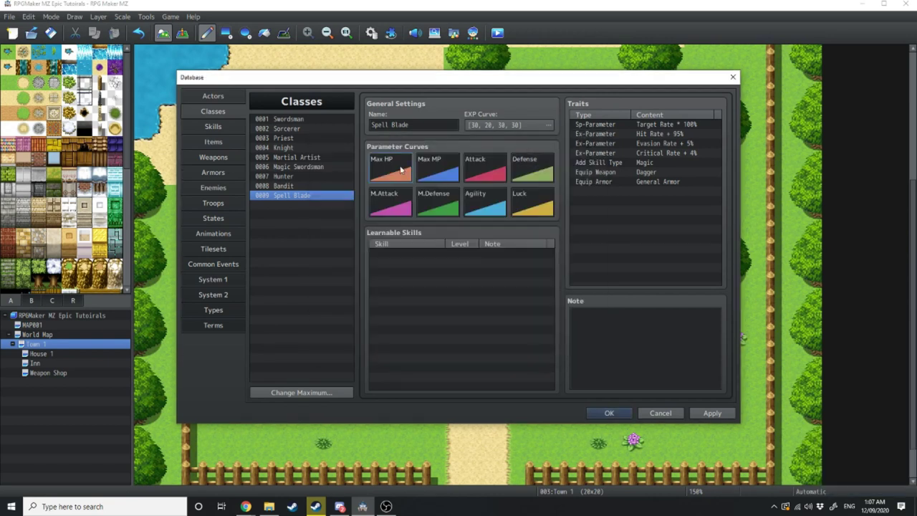
pyautogui.doubleClick(400, 170)
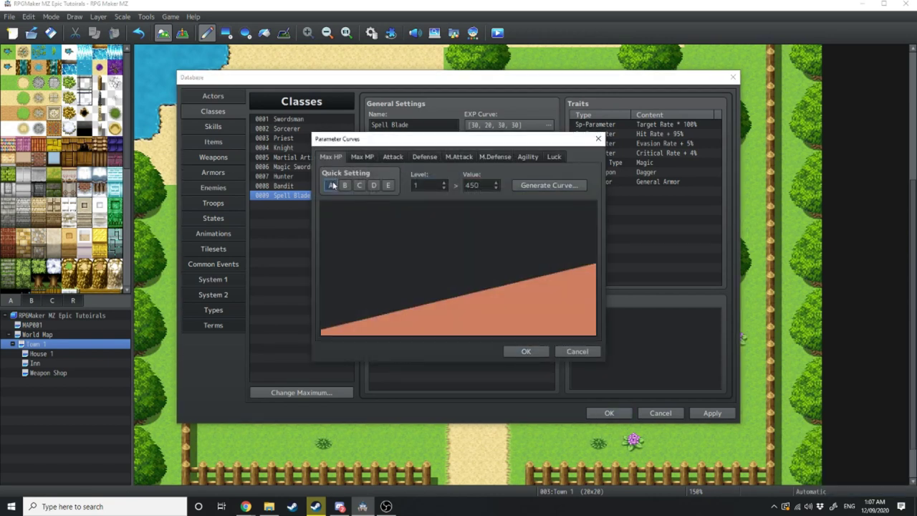
pyautogui.click(332, 185)
pyautogui.click(344, 185)
pyautogui.click(359, 185)
pyautogui.click(388, 184)
pyautogui.click(375, 185)
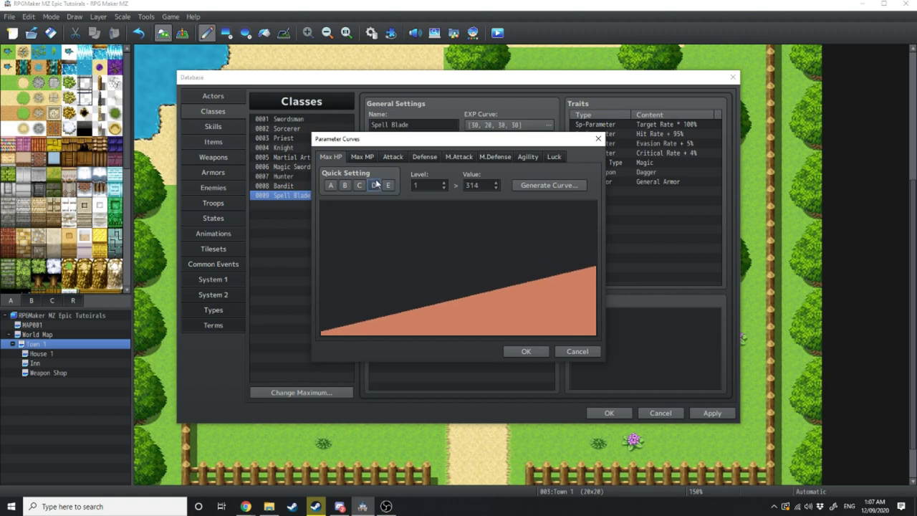
pyautogui.click(388, 185)
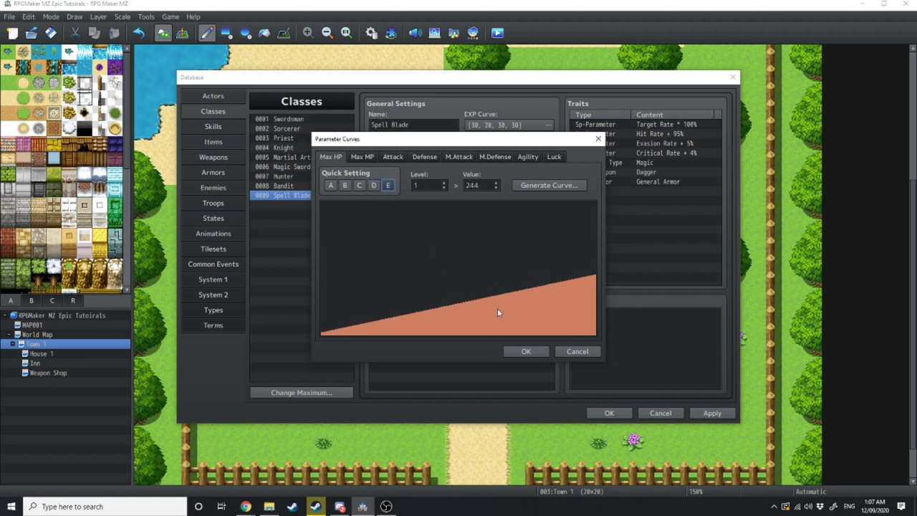
pyautogui.click(528, 352)
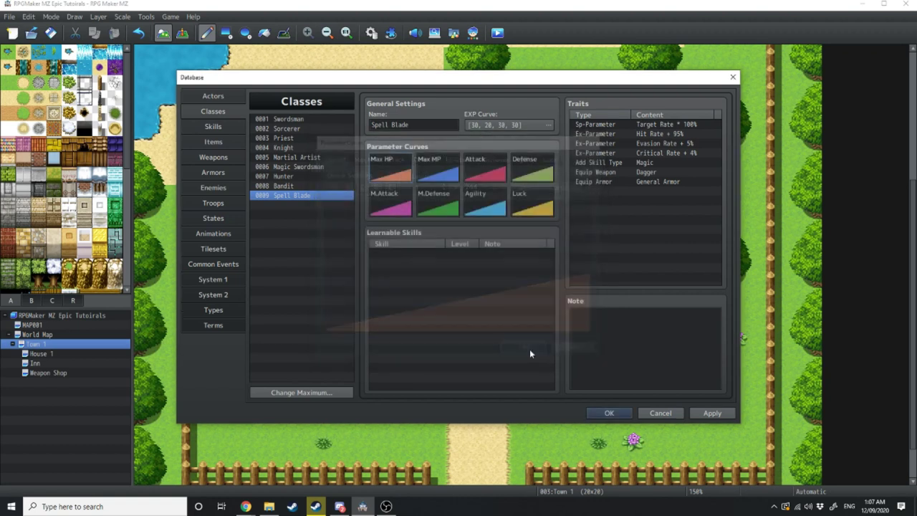
# Set Spell Blade's Max MP curve to quick setting C and its Attack curve to quick setting B
pyautogui.doubleClick(438, 172)
pyautogui.click(360, 185)
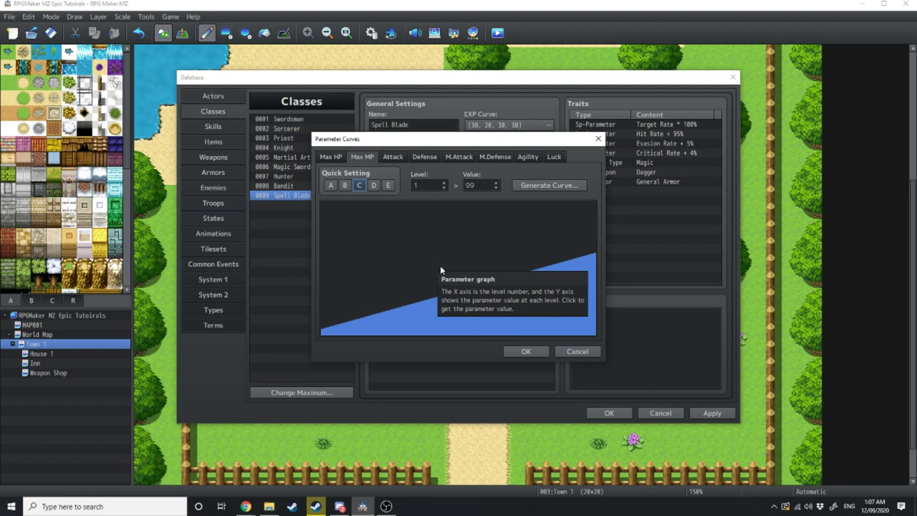
pyautogui.click(393, 156)
pyautogui.click(345, 185)
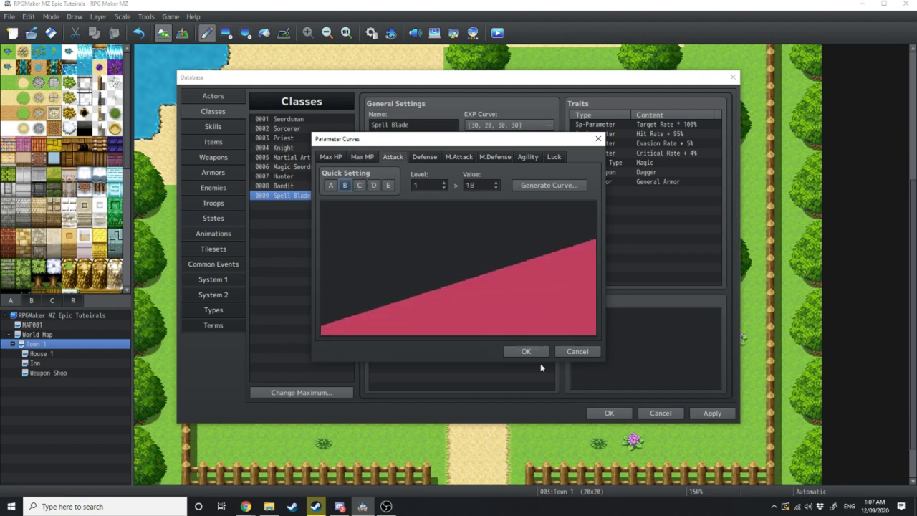
# Set Spell Blade's Defense curve to quick setting E and its M.Attack curve to quick setting B
pyautogui.hotkey('ctrl', 'Tab')
pyautogui.click(387, 185)
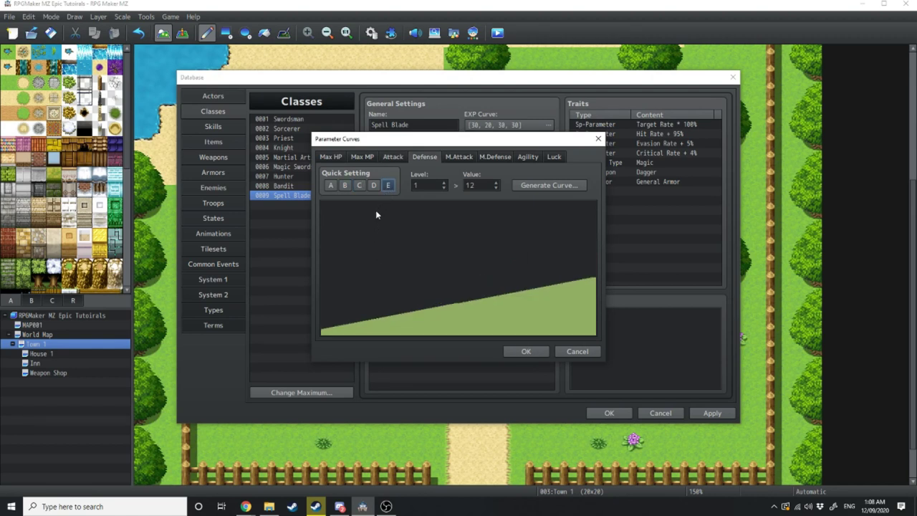
pyautogui.hotkey('ctrl', 'Tab')
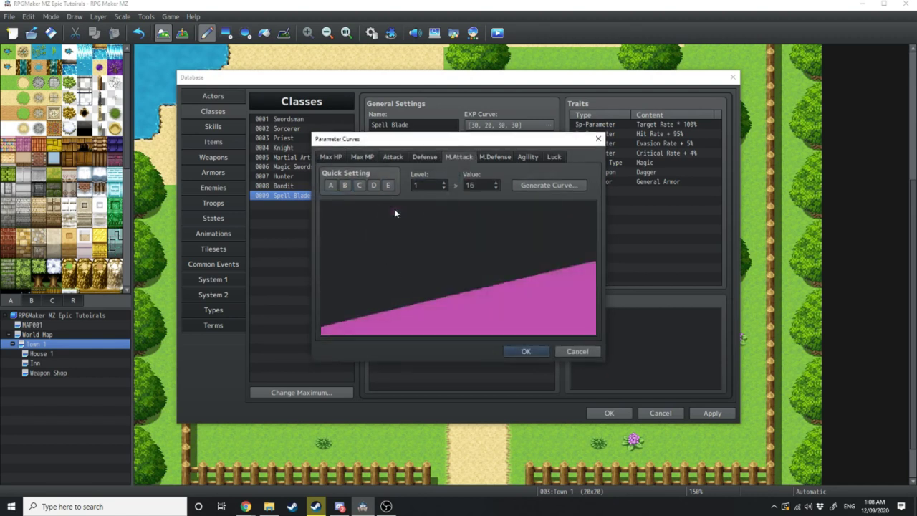
pyautogui.click(344, 185)
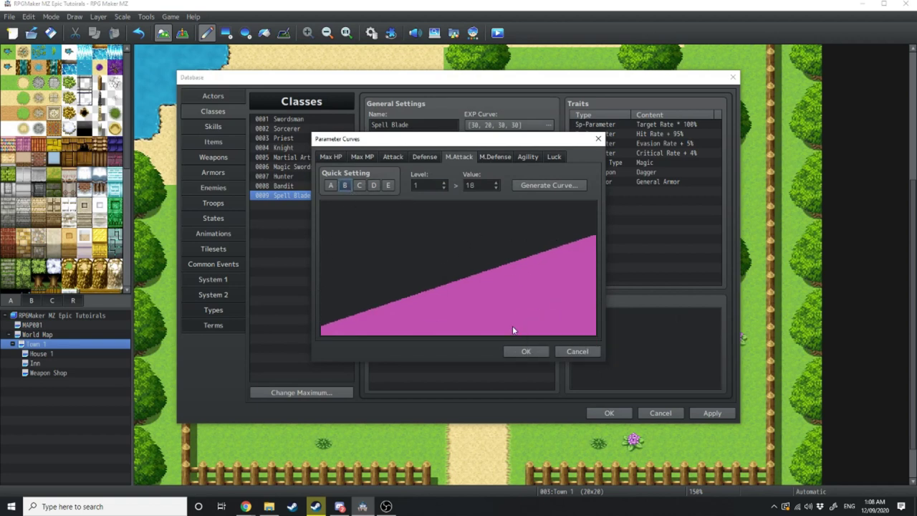
pyautogui.click(536, 354)
pyautogui.click(536, 354)
# Set Spell Blade's M.Defense curve to quick setting E and its Agility curve to quick setting C
pyautogui.doubleClick(436, 206)
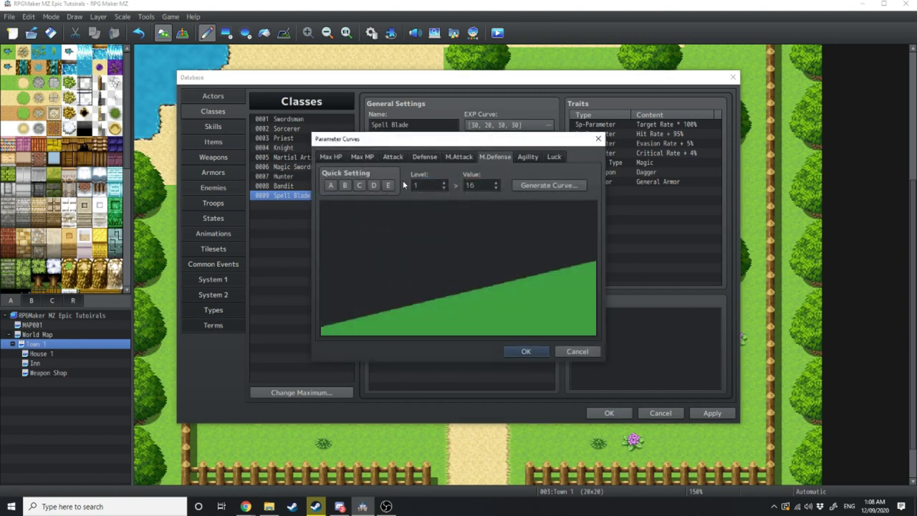
pyautogui.click(388, 186)
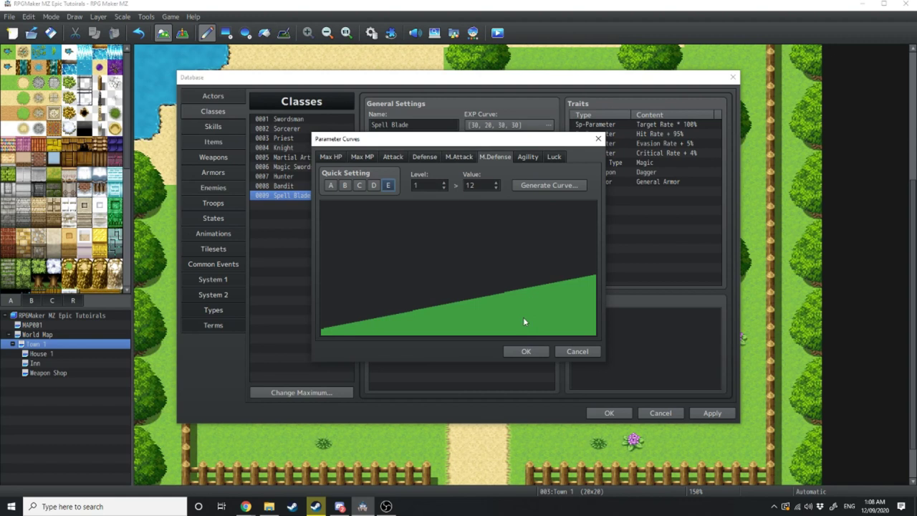
pyautogui.click(527, 350)
pyautogui.doubleClick(468, 210)
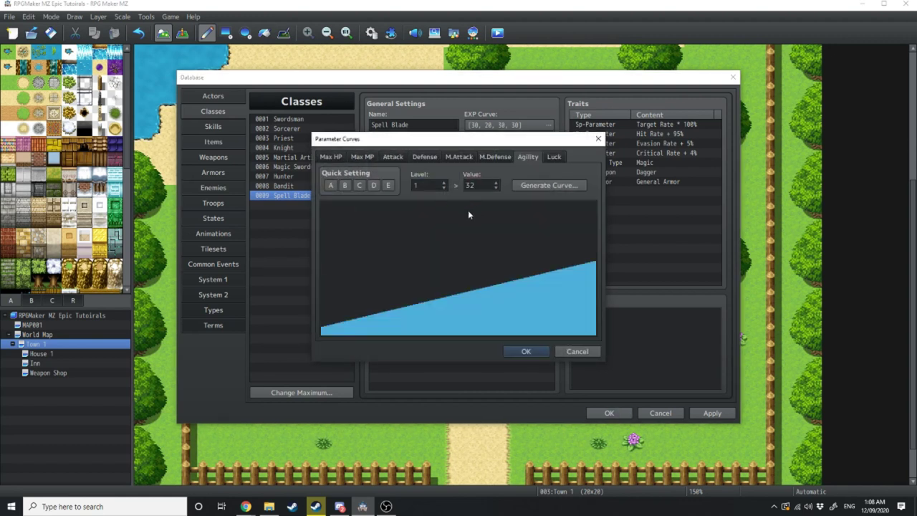
pyautogui.click(359, 186)
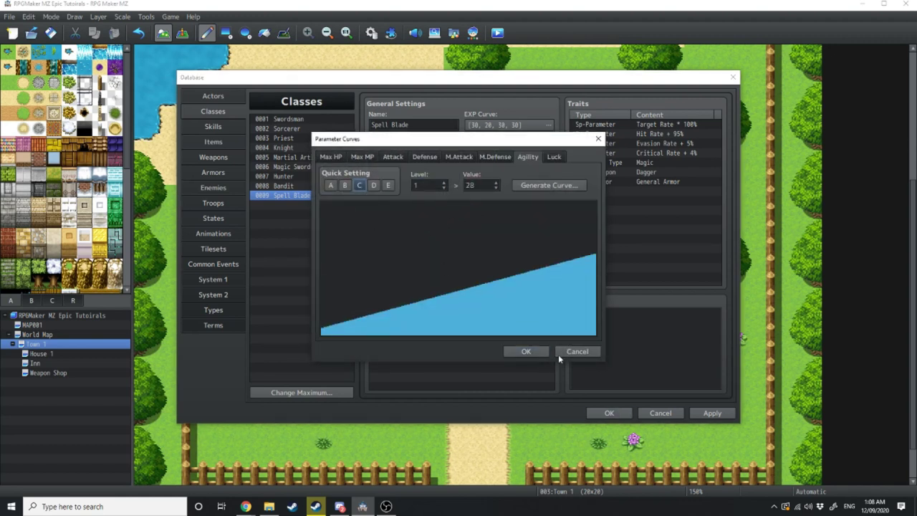
pyautogui.click(527, 351)
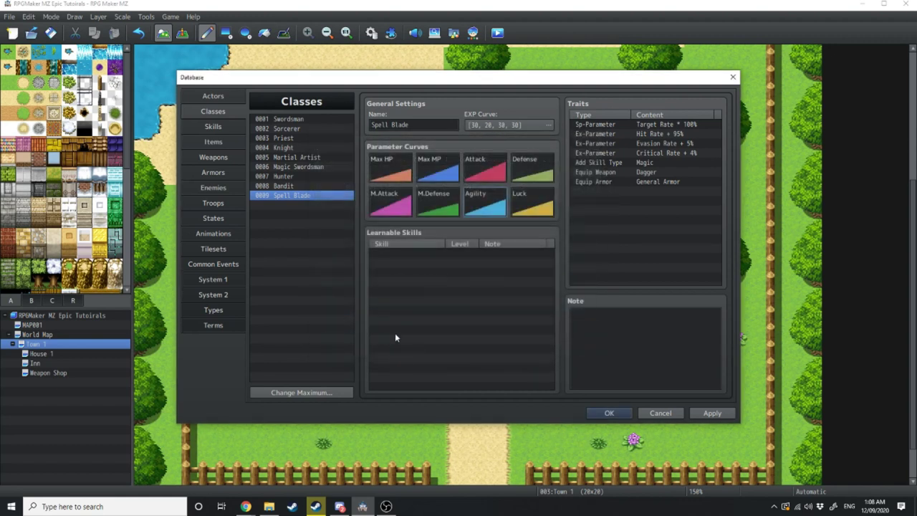
# Set Spell Blade's Luck curve to quick setting C
pyautogui.doubleClick(535, 207)
pyautogui.click(363, 187)
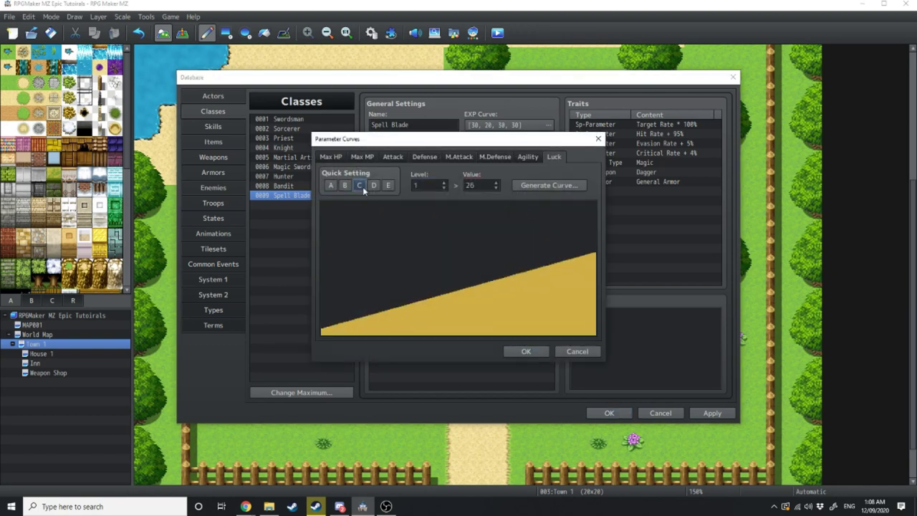
pyautogui.press('Return')
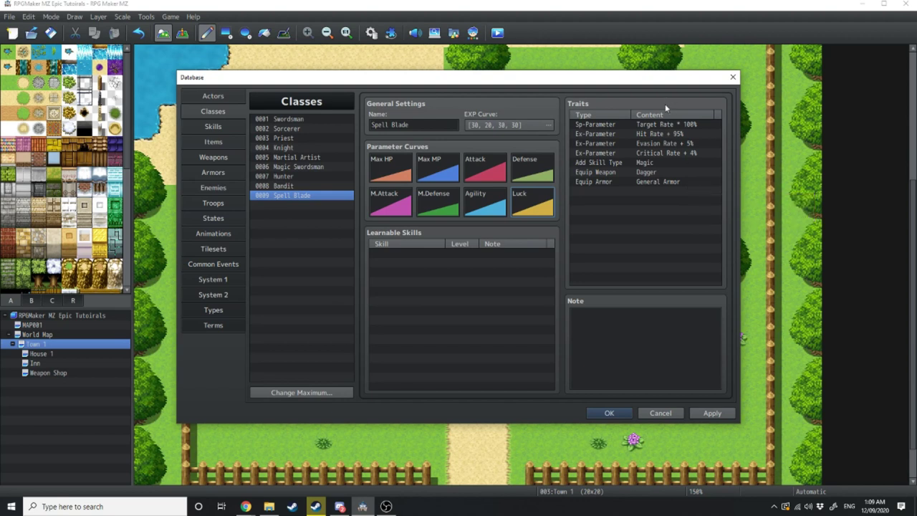
# Lower the Target Rate Sp-Parameter trait of Spell Blade to 90%
pyautogui.doubleClick(662, 124)
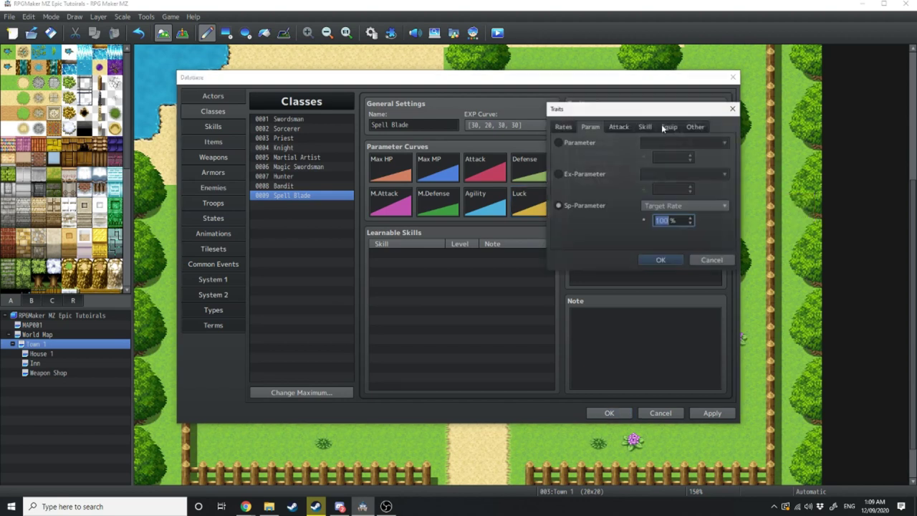
pyautogui.click(691, 223)
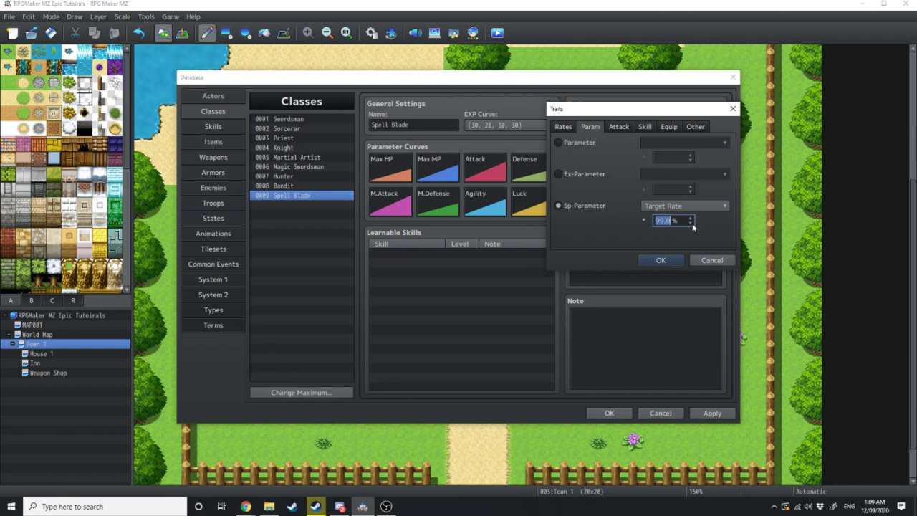
pyautogui.click(691, 223)
pyautogui.click(661, 260)
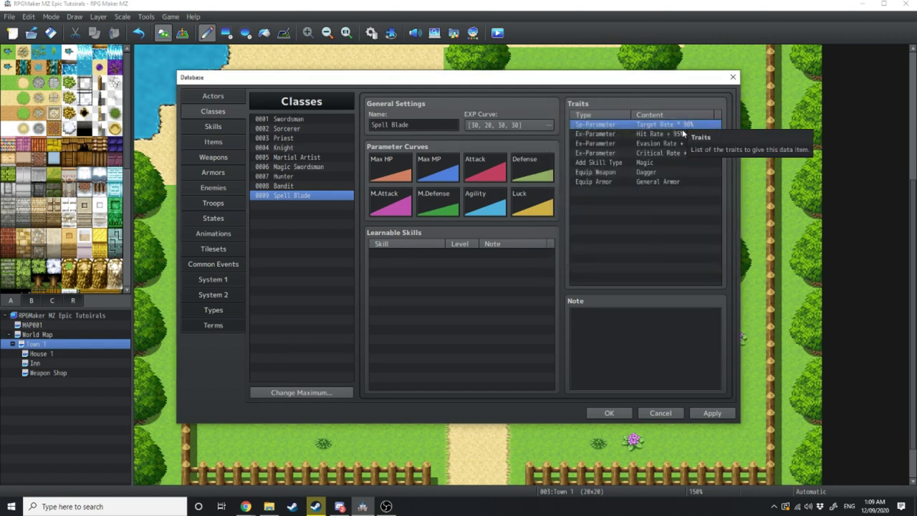
# Examine Spell Blade's Hit Rate and Evasion Rate traits
pyautogui.click(685, 135)
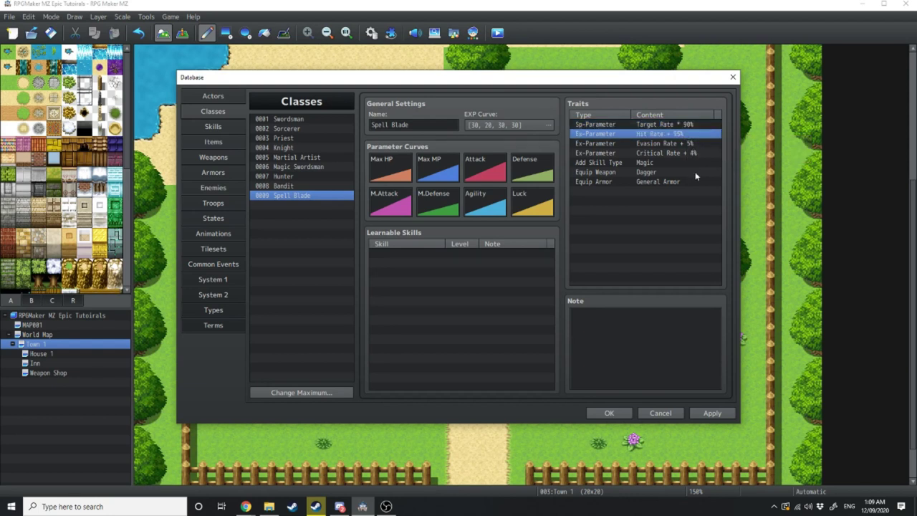
pyautogui.click(665, 217)
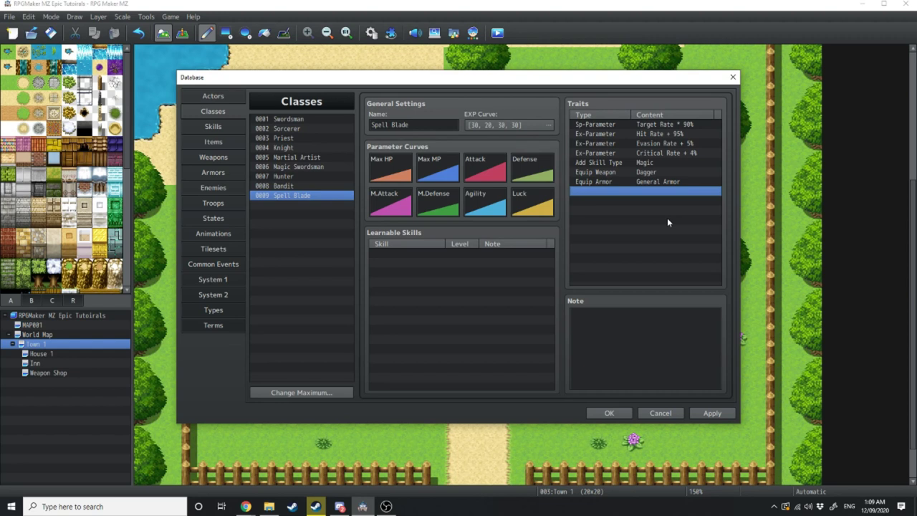
pyautogui.click(666, 135)
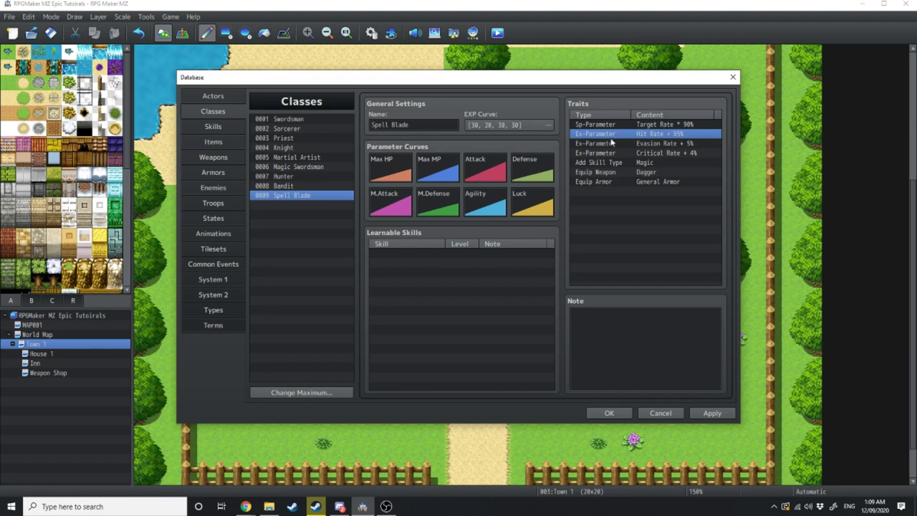
pyautogui.click(665, 142)
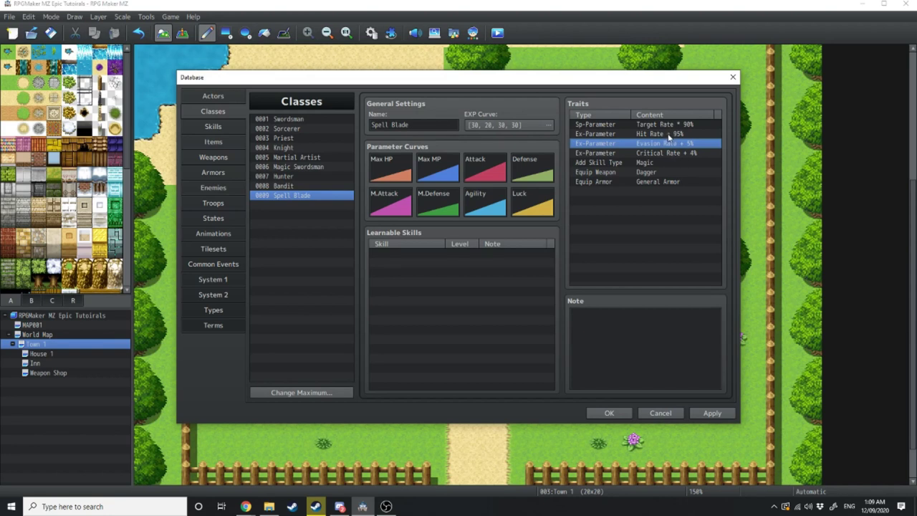
# Raise the Critical Rate Ex-Parameter trait of Spell Blade to 7%
pyautogui.click(676, 156)
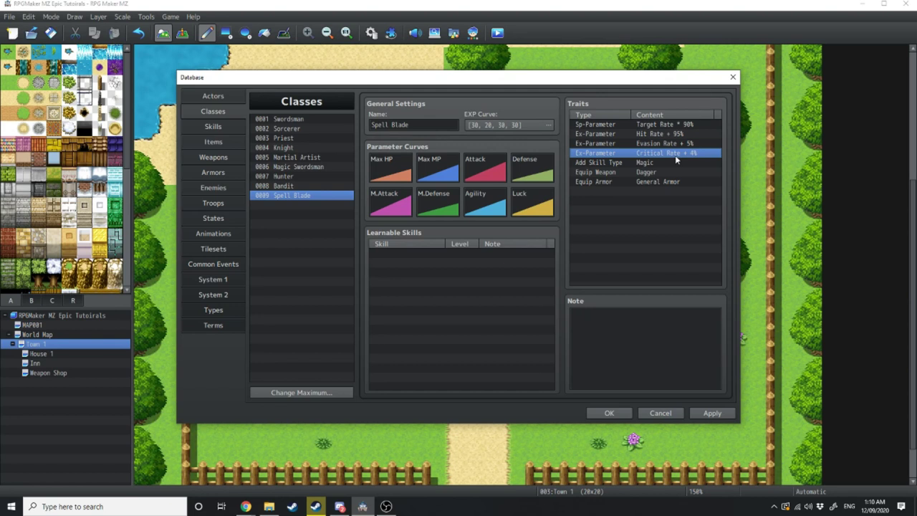
pyautogui.doubleClick(685, 155)
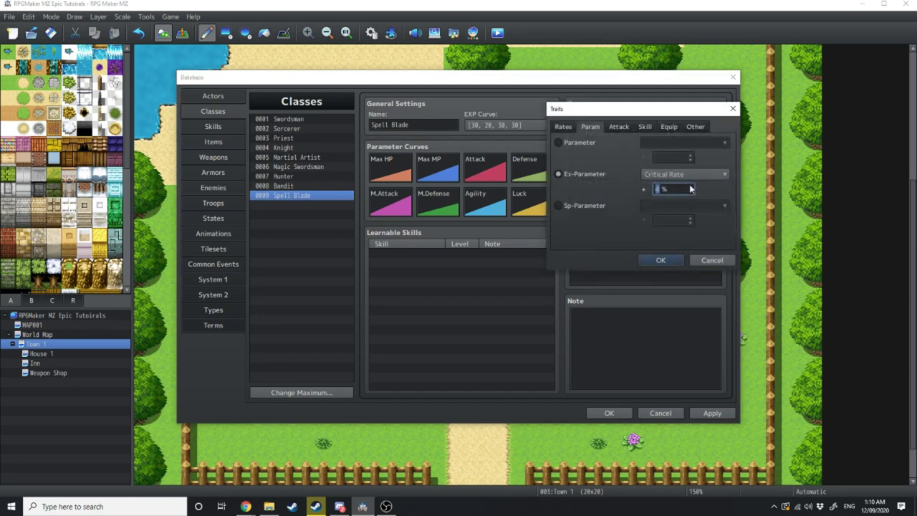
pyautogui.scroll(3, 691, 188)
pyautogui.click(667, 260)
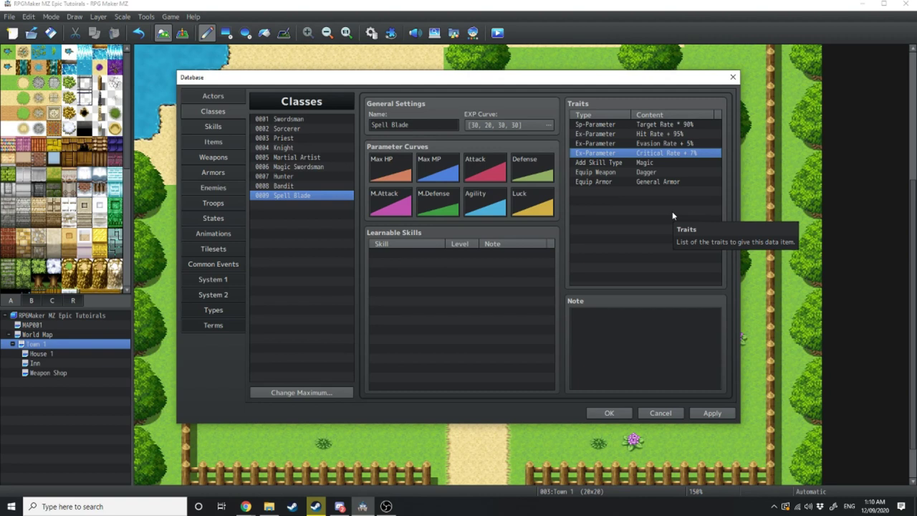
# Examine Spell Blade's Add Skill Type trait and the skill type options available for the Dual Attack skill
pyautogui.click(617, 164)
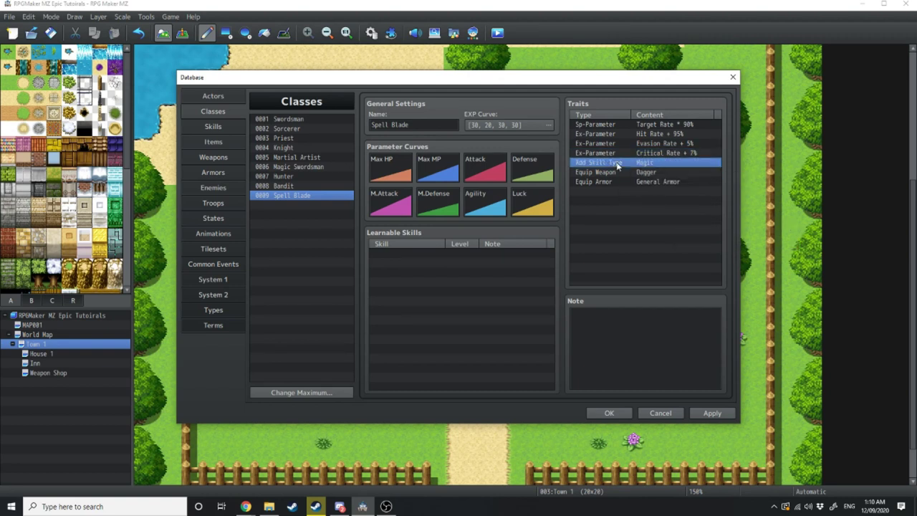
pyautogui.doubleClick(617, 164)
pyautogui.press('Escape')
pyautogui.click(213, 126)
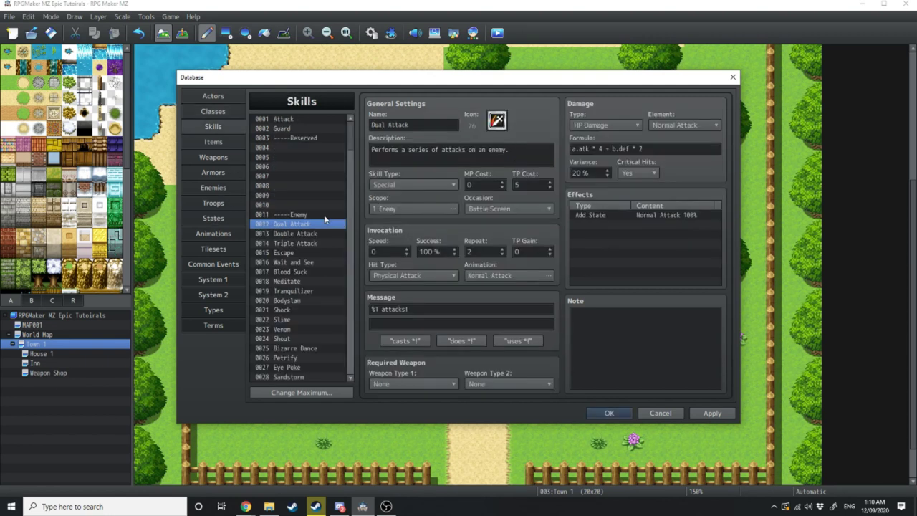
pyautogui.click(399, 184)
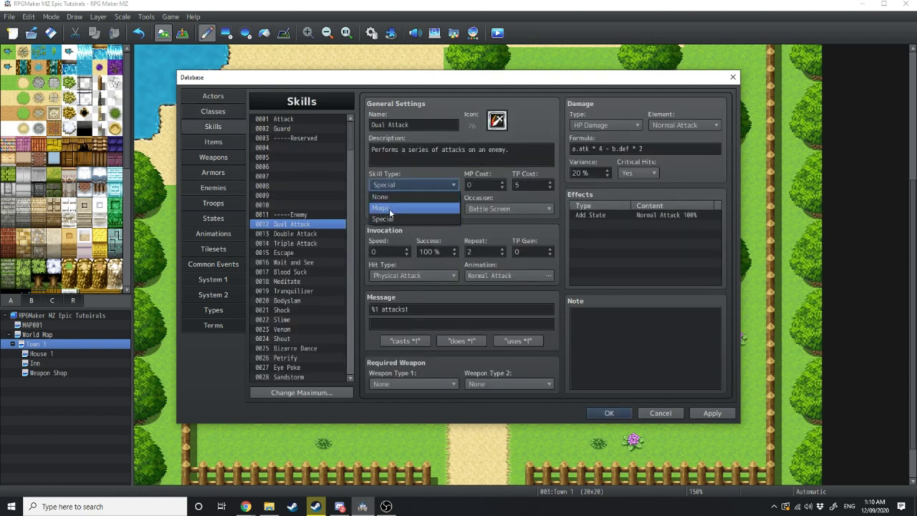
# Add a second Add Skill Type trait to the Spell Blade class, with the Special skill type
pyautogui.click(213, 111)
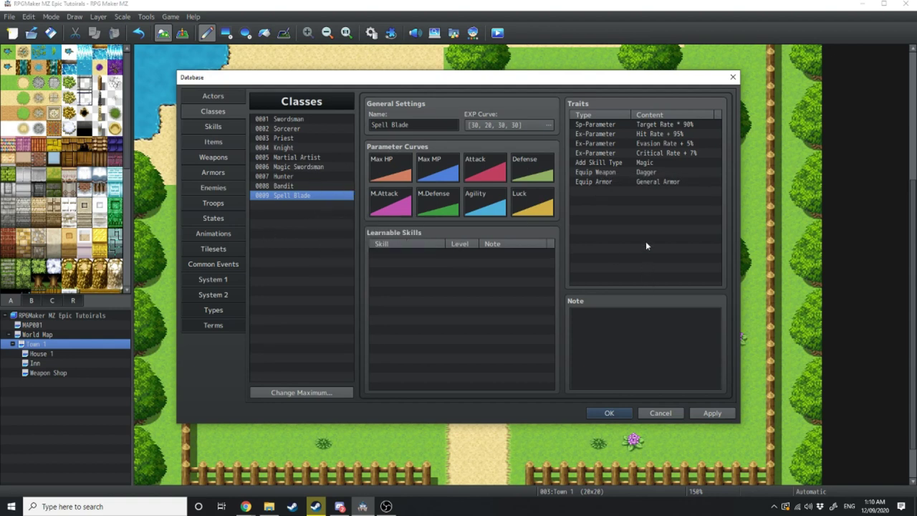
pyautogui.doubleClick(627, 188)
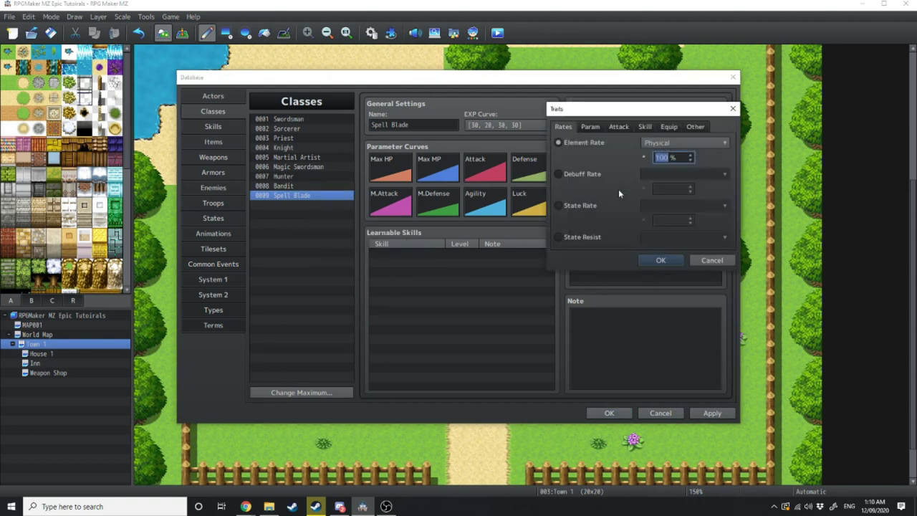
pyautogui.click(645, 126)
pyautogui.click(577, 142)
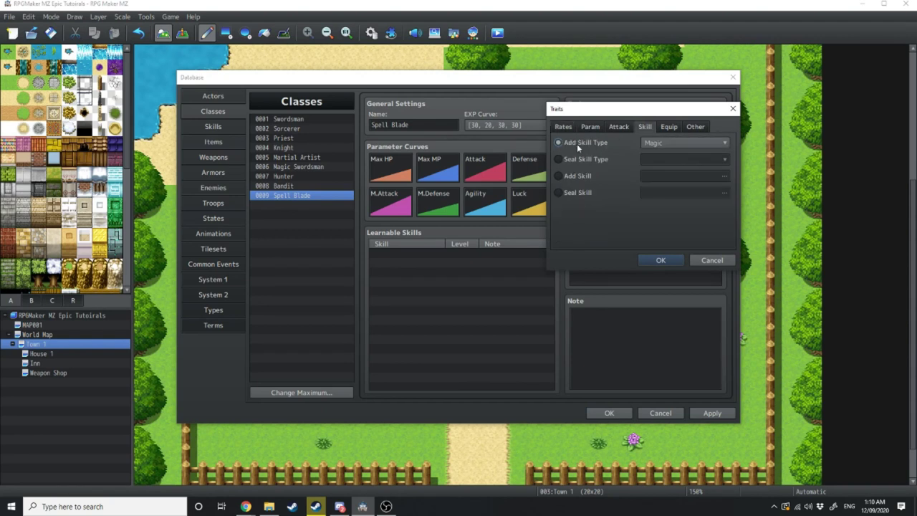
pyautogui.click(699, 143)
pyautogui.click(684, 166)
pyautogui.click(658, 260)
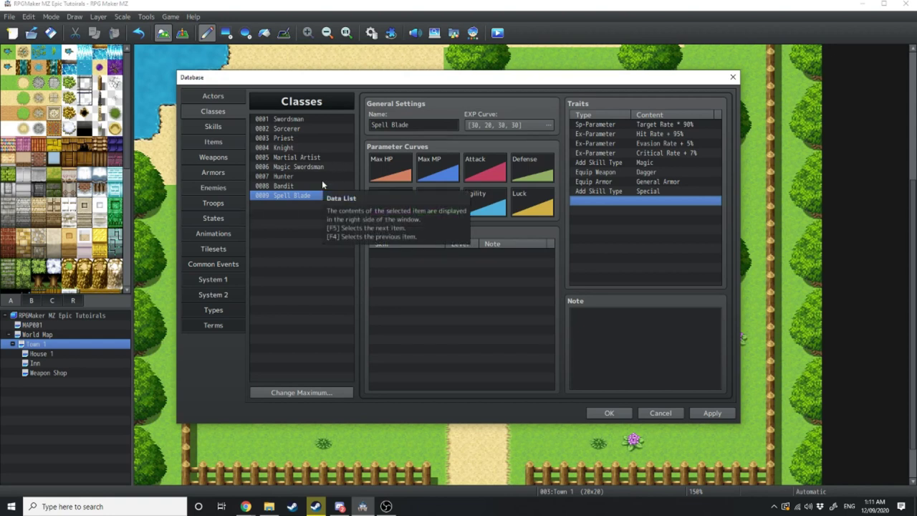
# Change Spell Blade's Equip Weapon trait to Sword
pyautogui.click(609, 173)
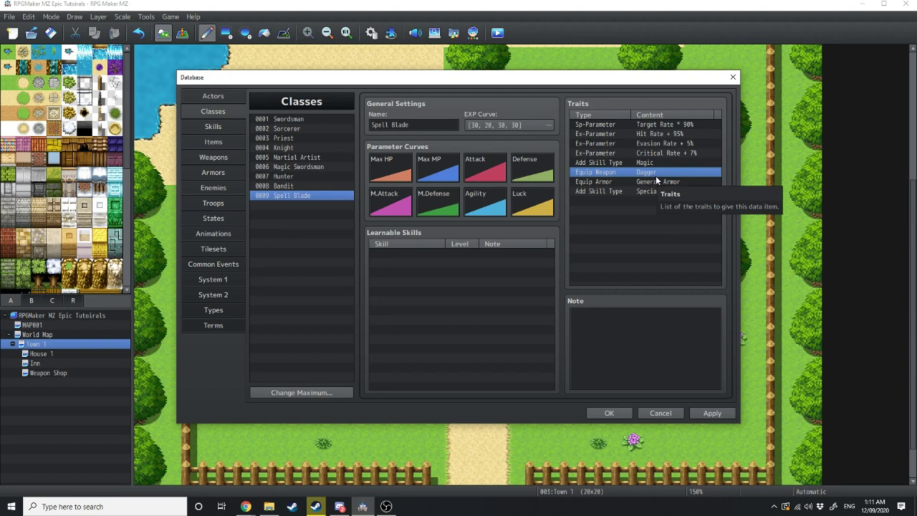
pyautogui.doubleClick(649, 172)
pyautogui.click(669, 143)
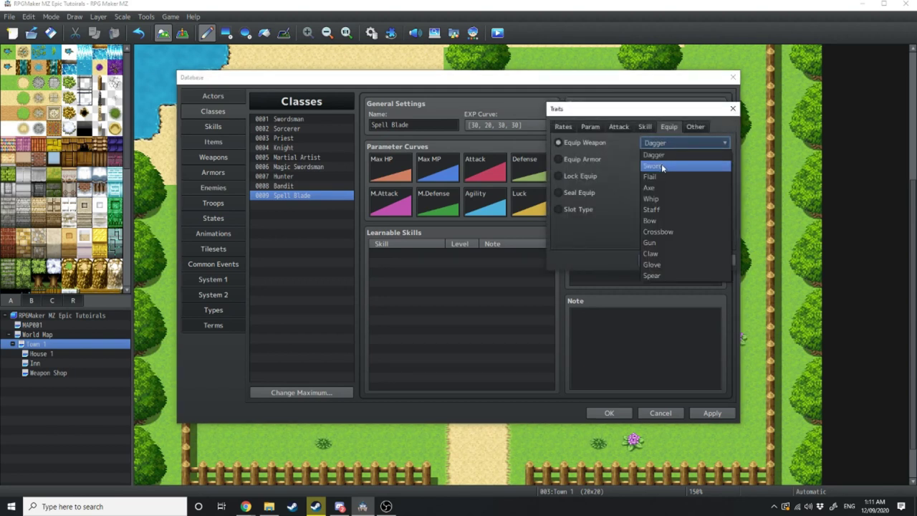
pyautogui.click(660, 165)
pyautogui.click(659, 259)
# Examine the weapon types assigned to Short Sword, Long Sword and Wooden Staff in the weapons database
pyautogui.click(219, 157)
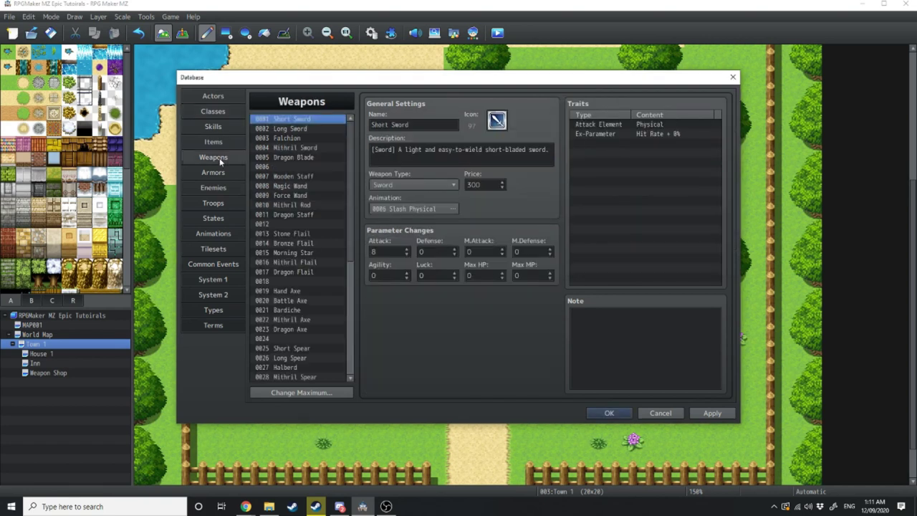
pyautogui.click(289, 128)
pyautogui.click(289, 119)
pyautogui.click(288, 129)
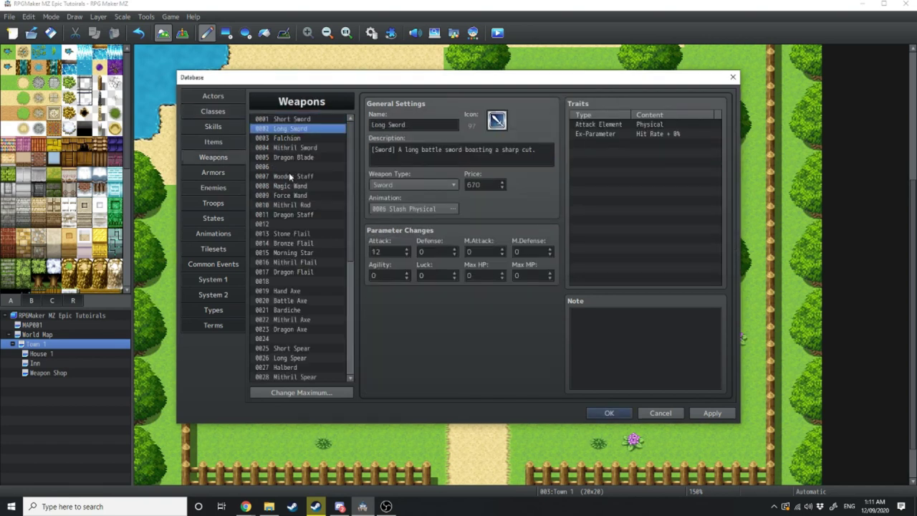
pyautogui.click(288, 176)
pyautogui.click(394, 184)
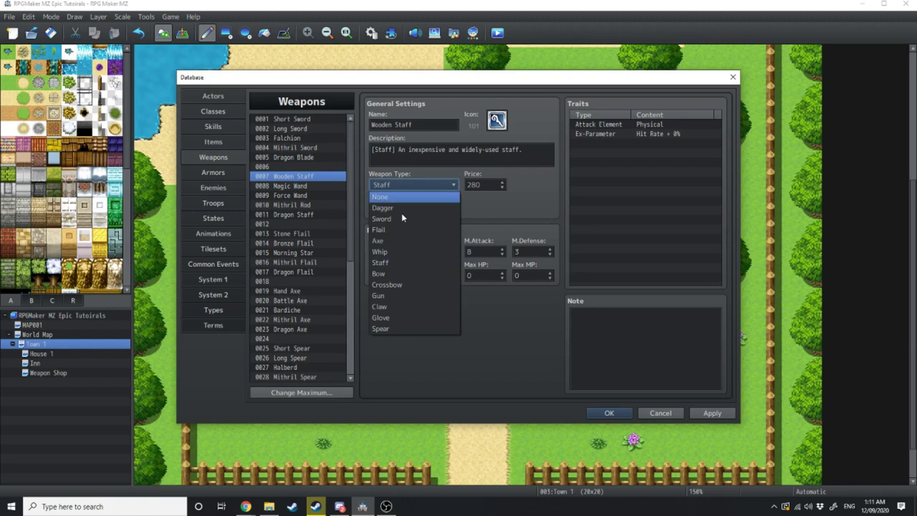
pyautogui.click(398, 257)
pyautogui.click(289, 118)
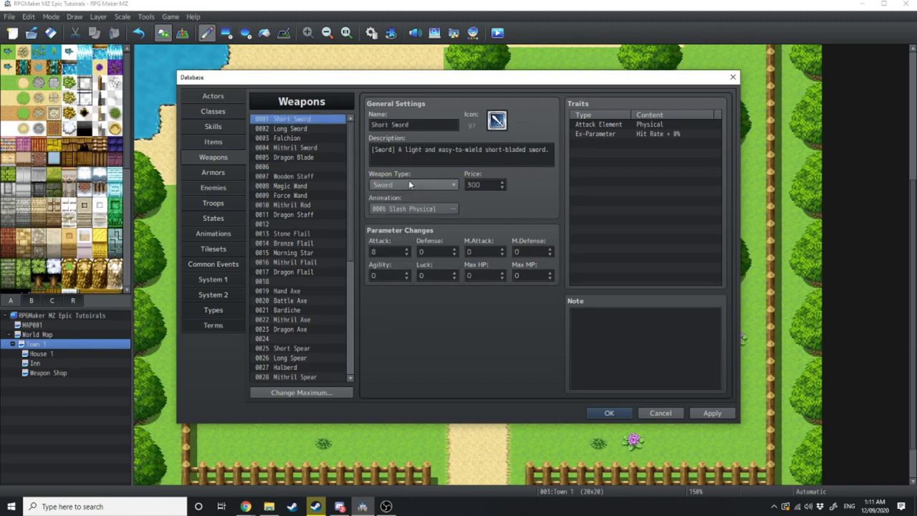
pyautogui.click(411, 184)
pyautogui.click(508, 215)
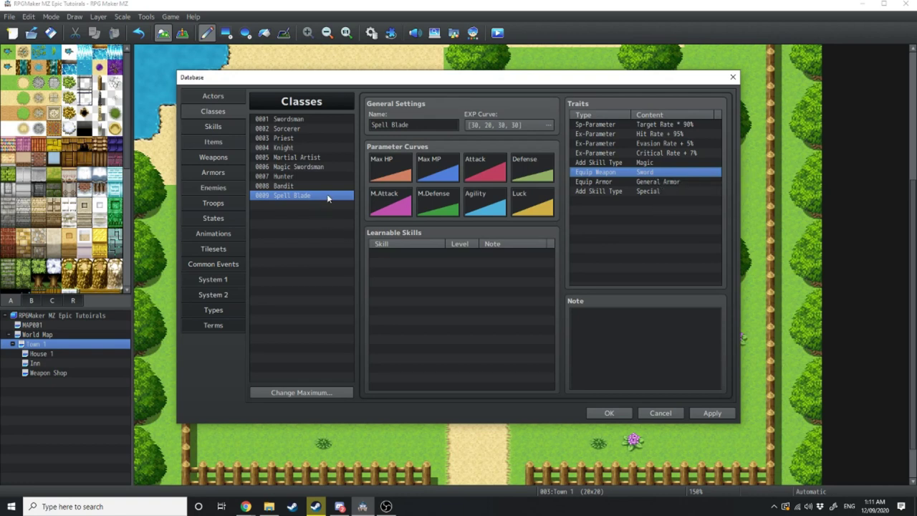
# Add an Equip Weapon trait for Staff to the Spell Blade class
pyautogui.doubleClick(654, 203)
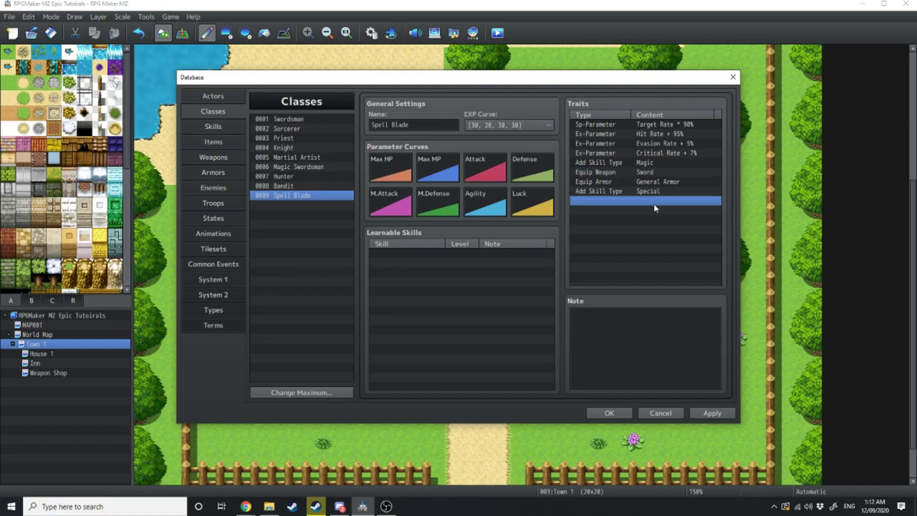
pyautogui.click(641, 127)
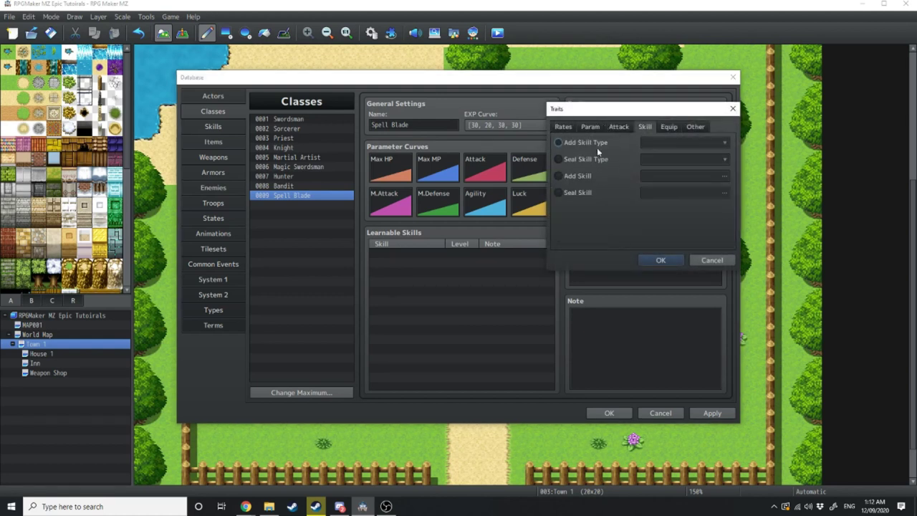
pyautogui.click(615, 126)
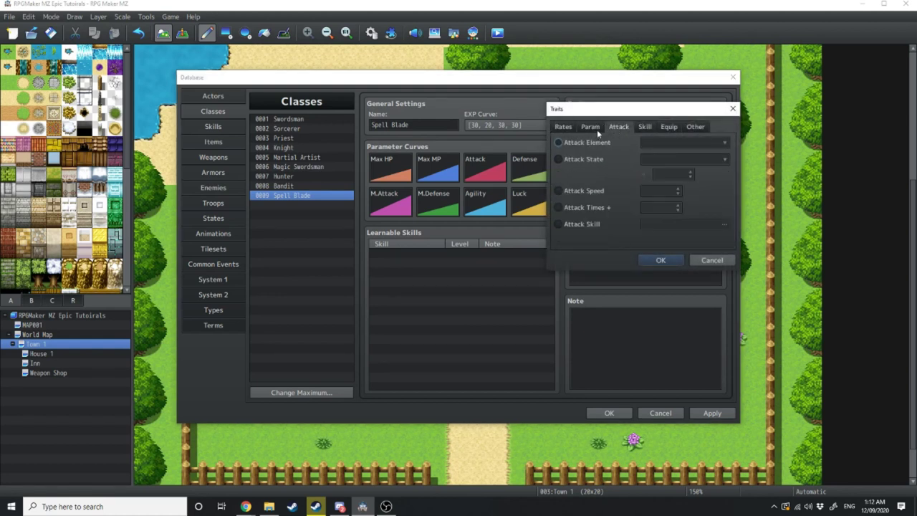
pyautogui.click(667, 126)
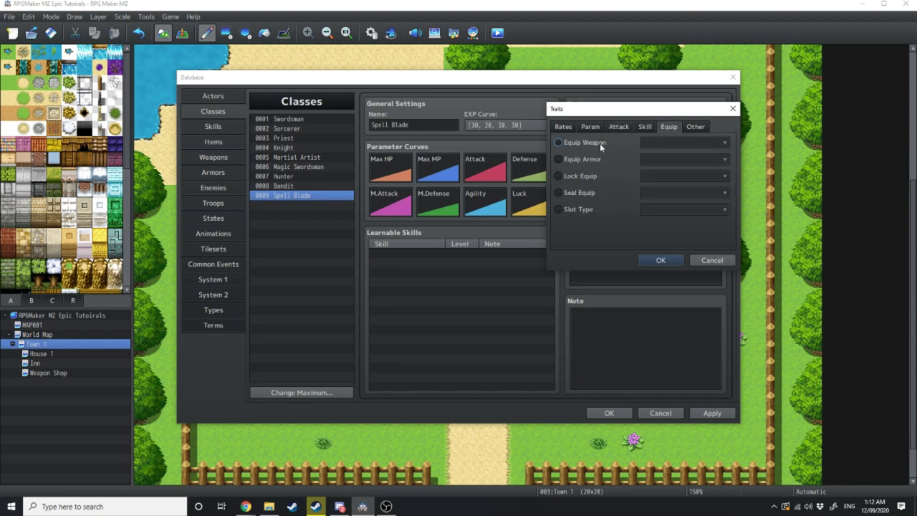
pyautogui.click(557, 143)
pyautogui.click(711, 145)
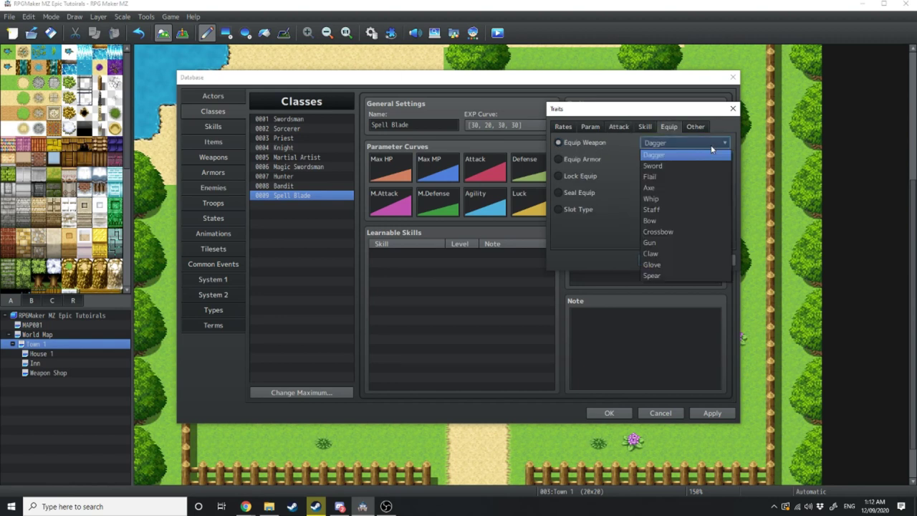
pyautogui.click(649, 219)
pyautogui.click(660, 258)
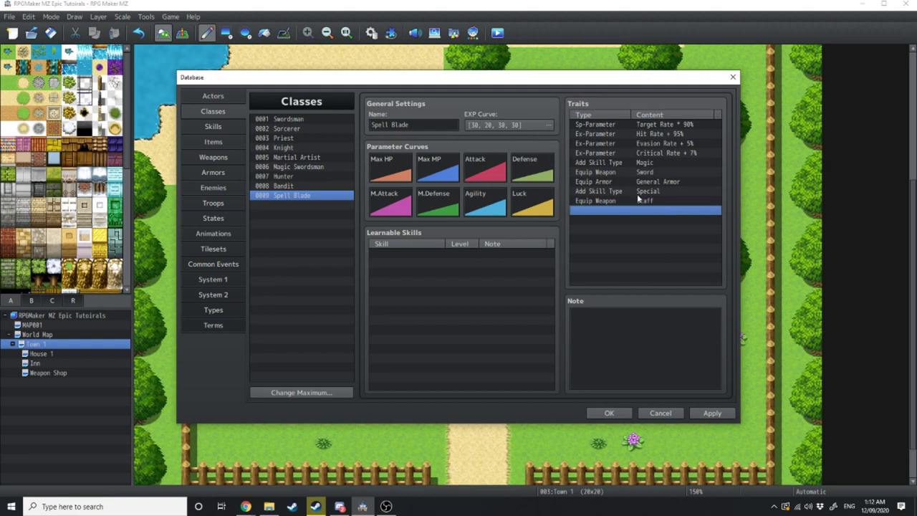
pyautogui.click(623, 172)
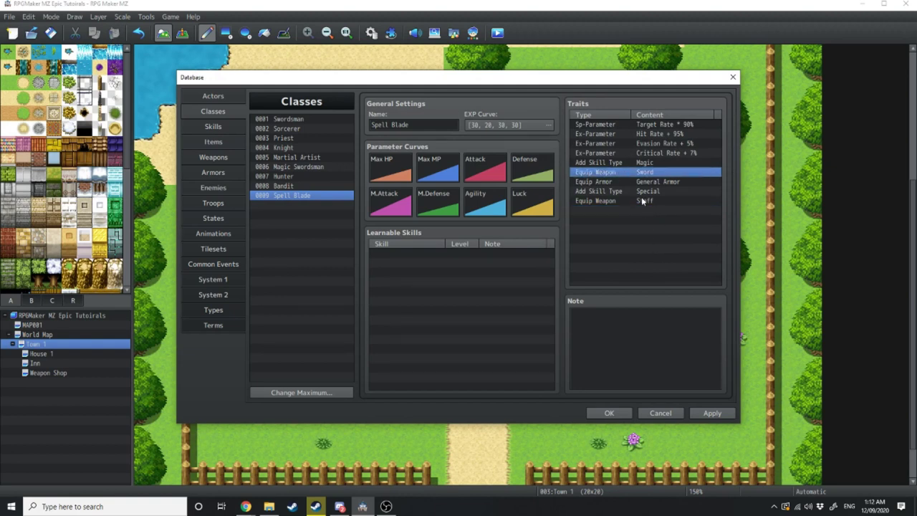
pyautogui.click(653, 200)
# Examine Spell Blade's Equip Armor trait and the armor type options in the armors database
pyautogui.doubleClick(647, 182)
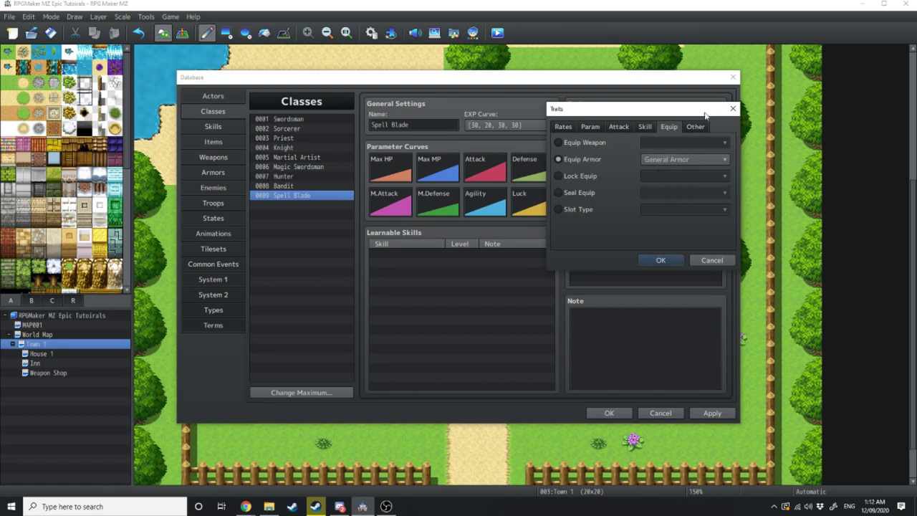
pyautogui.click(733, 108)
pyautogui.click(219, 157)
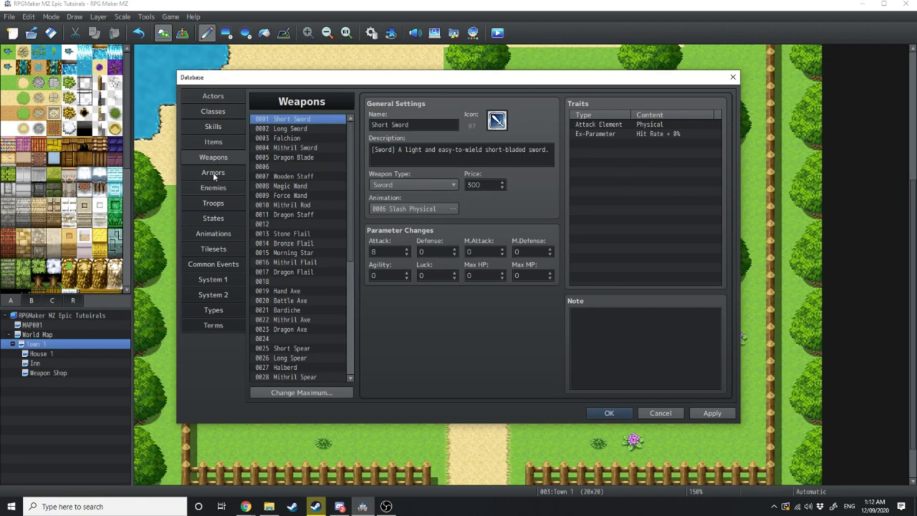
pyautogui.click(213, 172)
pyautogui.click(391, 185)
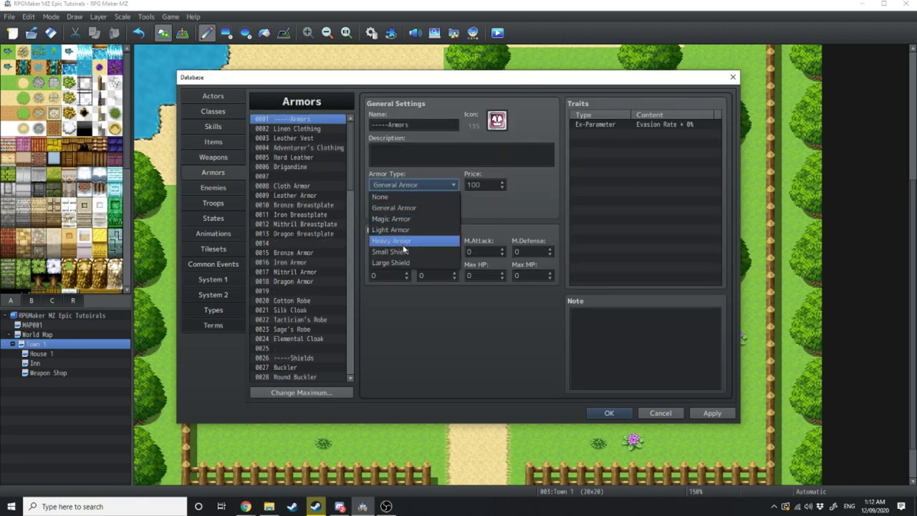
pyautogui.click(667, 414)
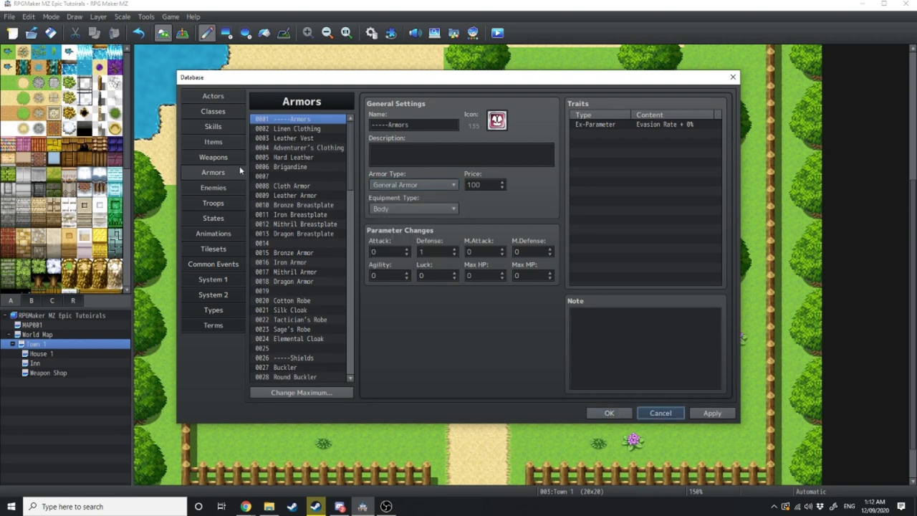
# Add an Equip Armor trait for Magic Armor to the Spell Blade class
pyautogui.click(213, 112)
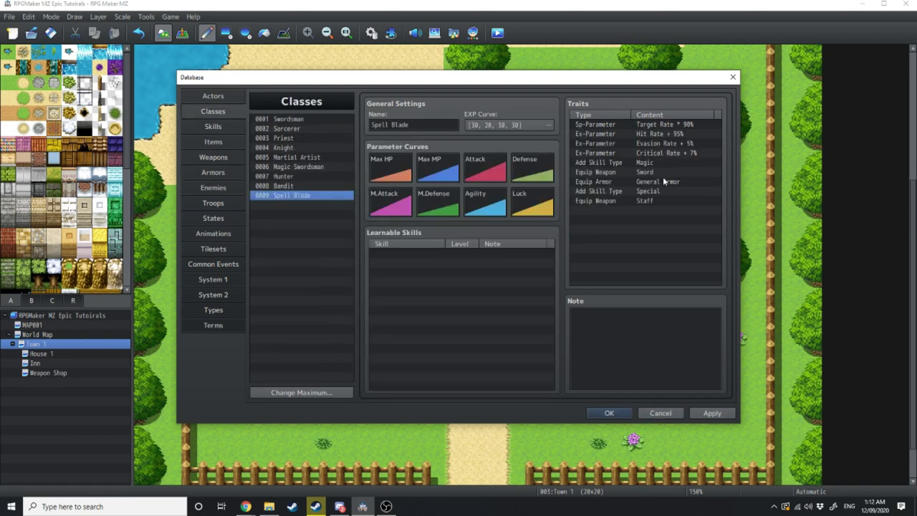
pyautogui.doubleClick(633, 213)
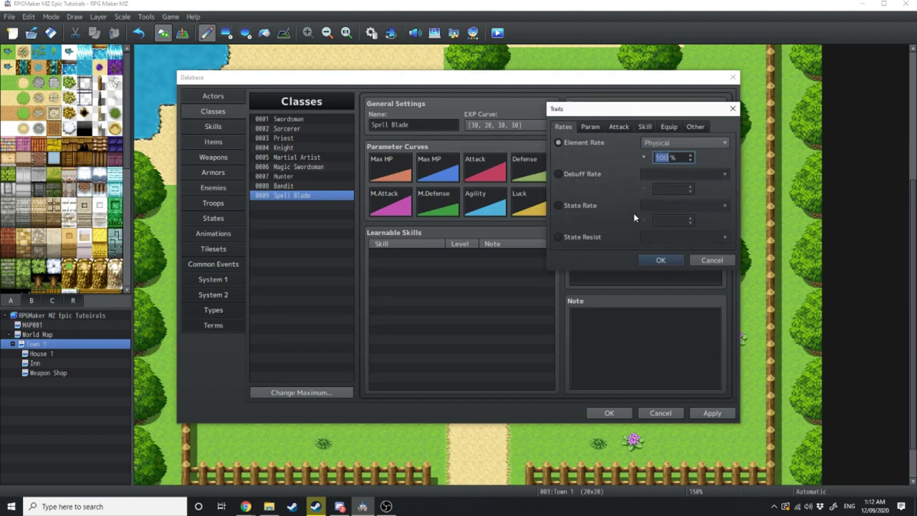
pyautogui.click(591, 126)
pyautogui.click(669, 126)
pyautogui.click(558, 159)
pyautogui.click(685, 159)
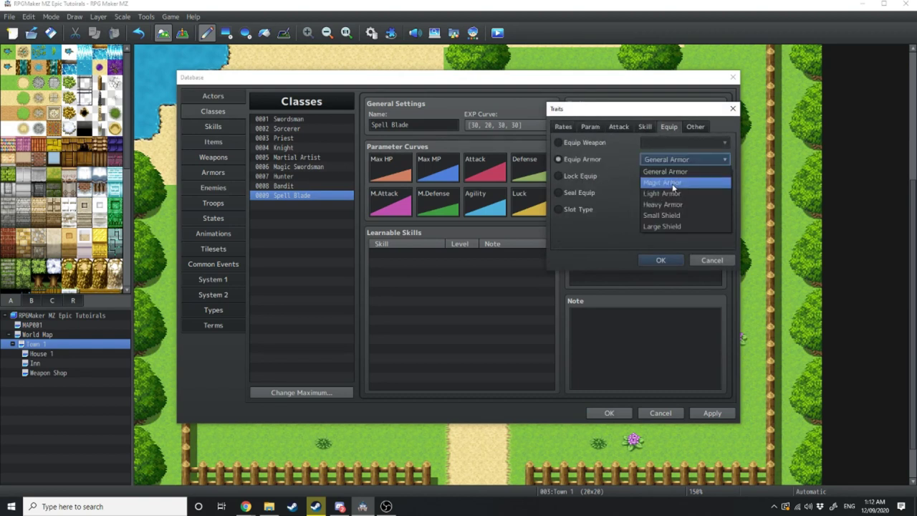
pyautogui.click(674, 184)
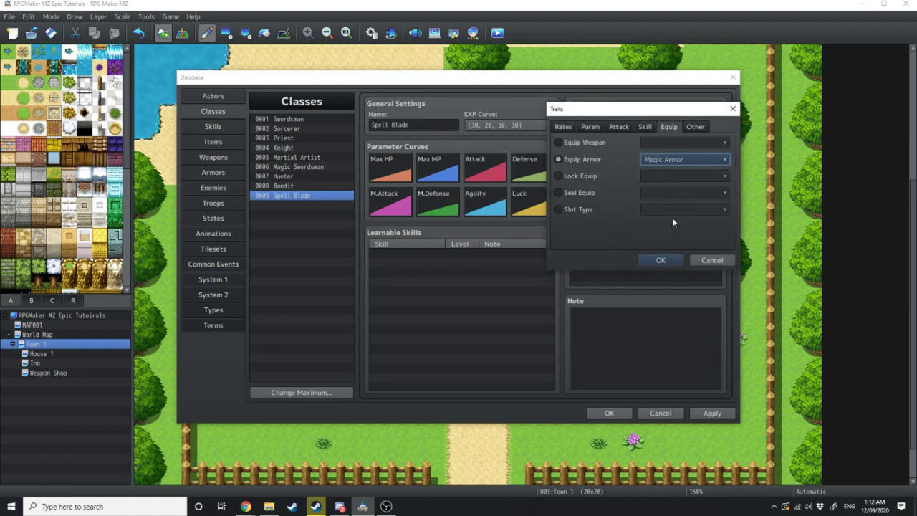
pyautogui.click(663, 261)
# Review Spell Blade's skill and weapon traits and compare the class with Hunter, Sorcerer, Swordsman and Knight
pyautogui.click(640, 162)
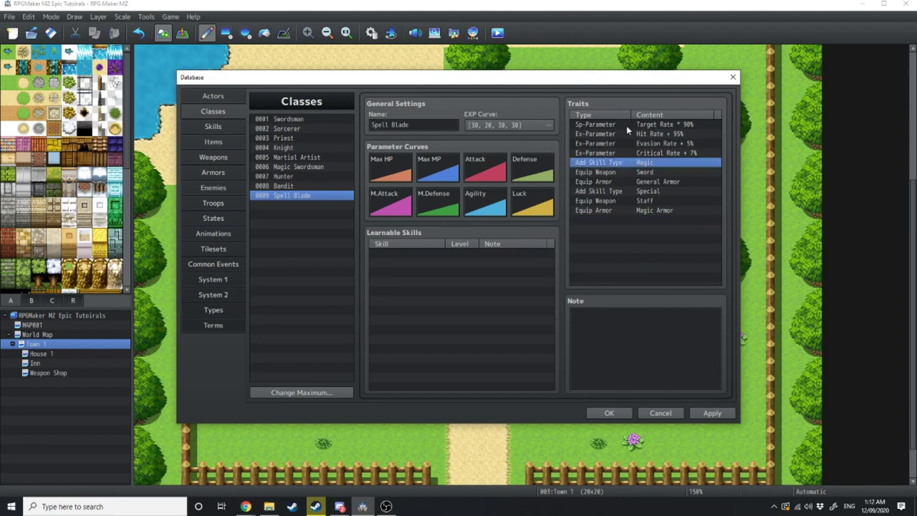
pyautogui.click(631, 172)
pyautogui.click(634, 200)
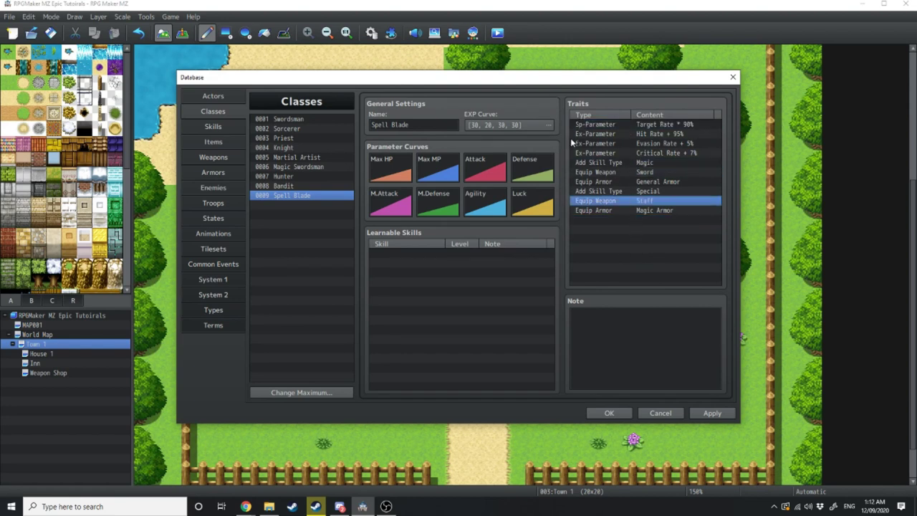
pyautogui.click(325, 175)
pyautogui.click(310, 129)
pyautogui.click(307, 119)
pyautogui.click(308, 147)
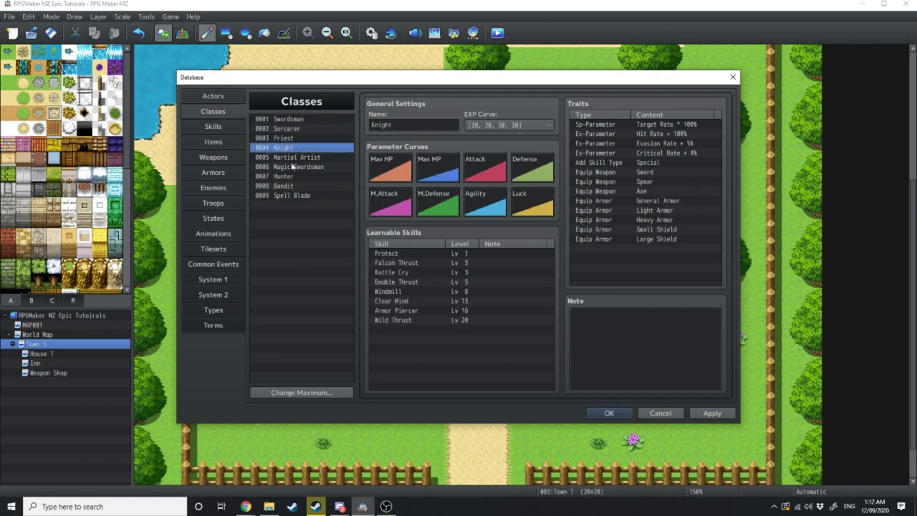
# Add Dual Attack at level 1 to the Spell Blade class's learnable skills
pyautogui.click(308, 175)
pyautogui.click(301, 195)
pyautogui.click(399, 253)
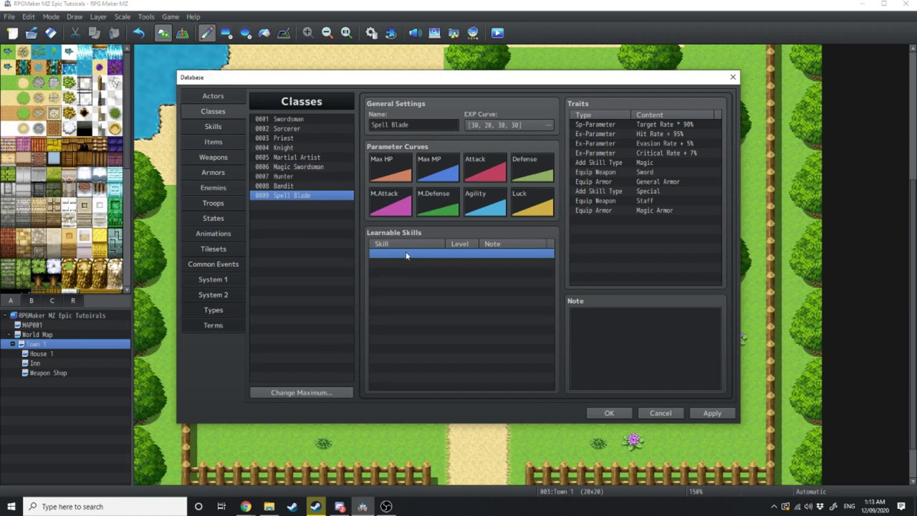
pyautogui.doubleClick(404, 251)
pyautogui.click(450, 301)
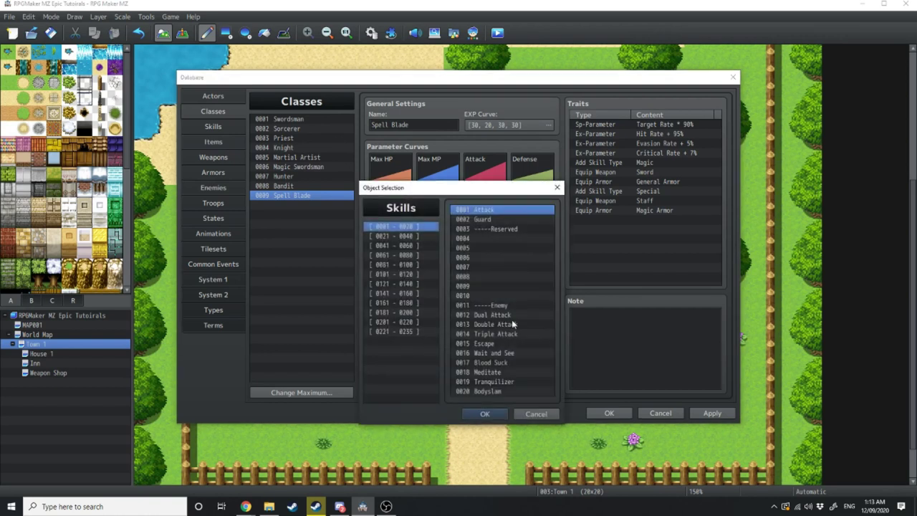
pyautogui.doubleClick(494, 316)
pyautogui.click(458, 342)
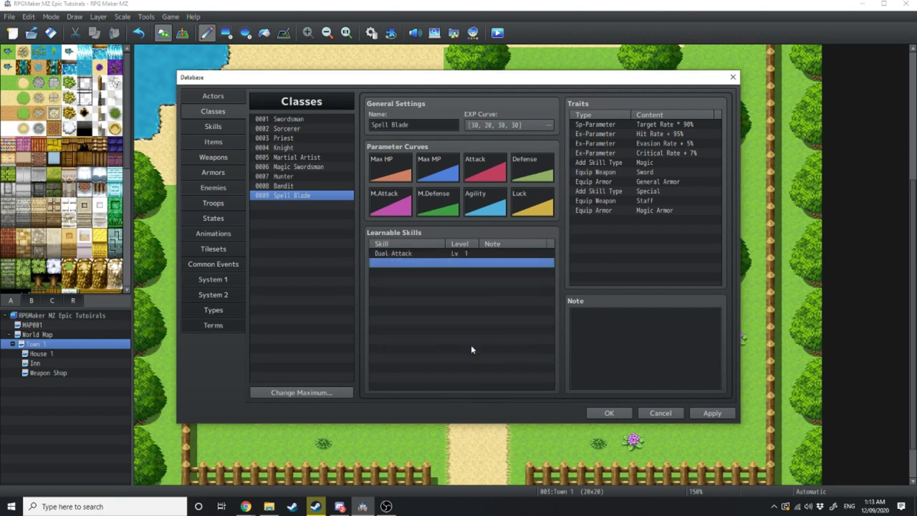
# Add Venom at level 1 to Spell Blade's learnable skills
pyautogui.doubleClick(406, 273)
pyautogui.click(486, 302)
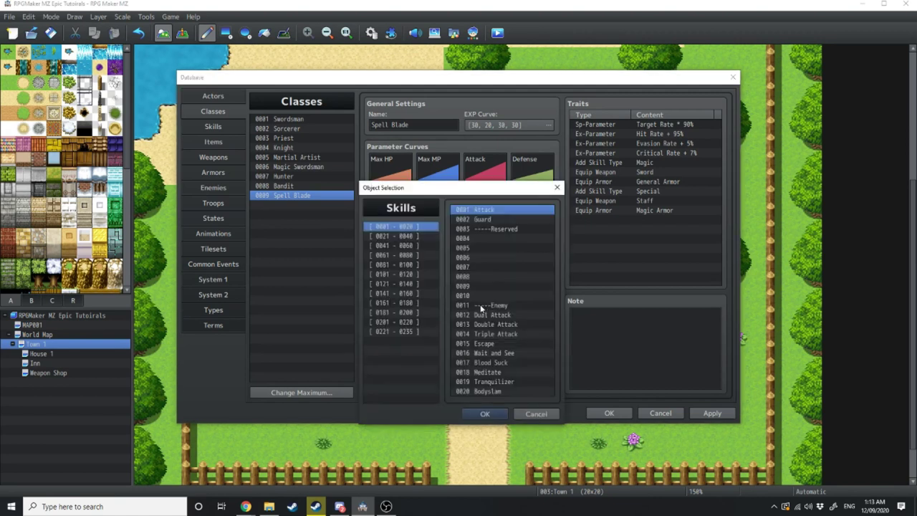
pyautogui.click(373, 240)
pyautogui.doubleClick(480, 232)
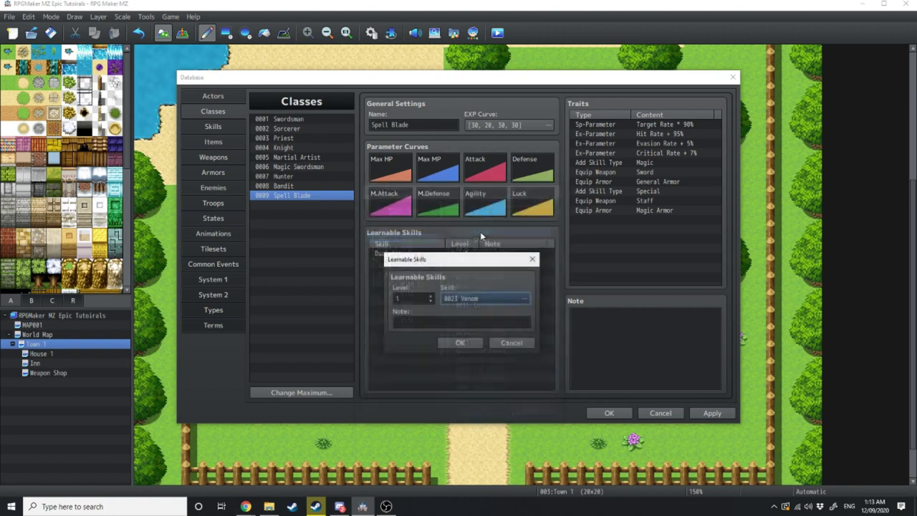
pyautogui.click(464, 341)
# Add Flame I at level 1 to Spell Blade's learnable skills
pyautogui.doubleClick(402, 277)
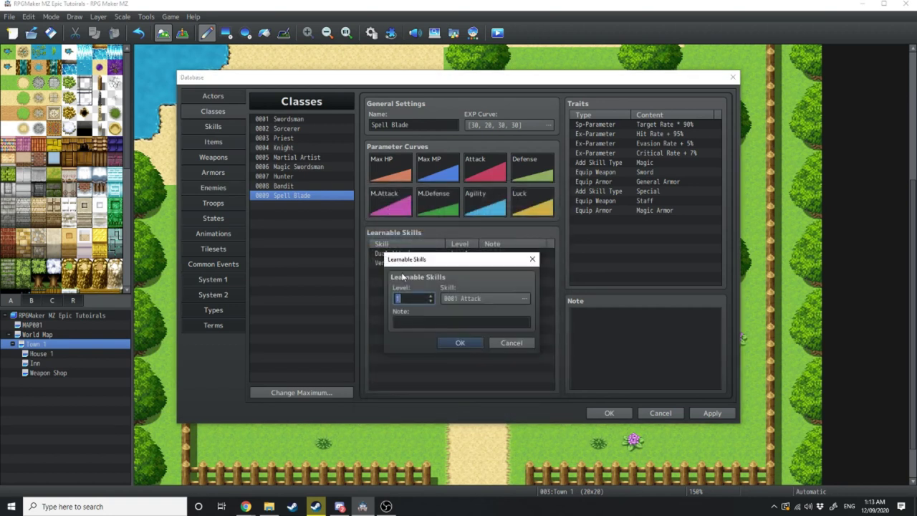
pyautogui.click(480, 298)
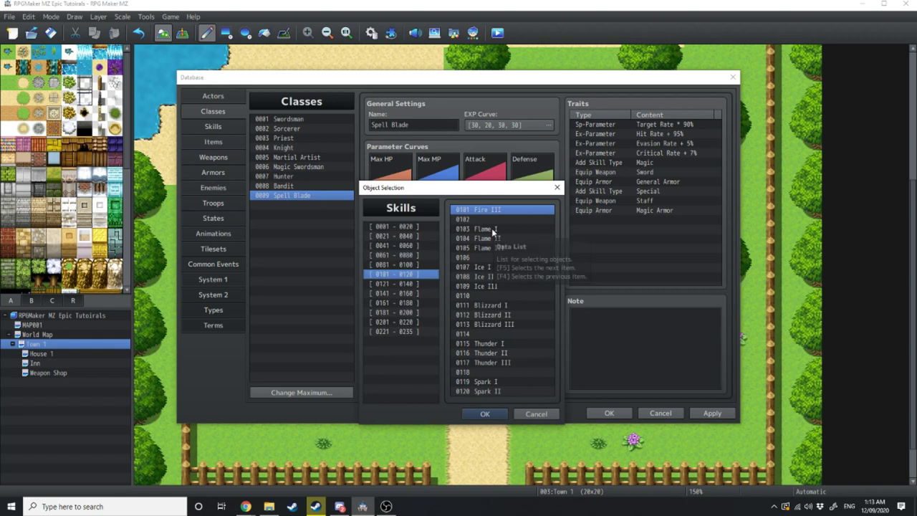
pyautogui.doubleClick(491, 228)
pyautogui.press('Return')
# Reorder the learnable skills columns so that Level comes before Skill
pyautogui.click(447, 254)
pyautogui.click(455, 263)
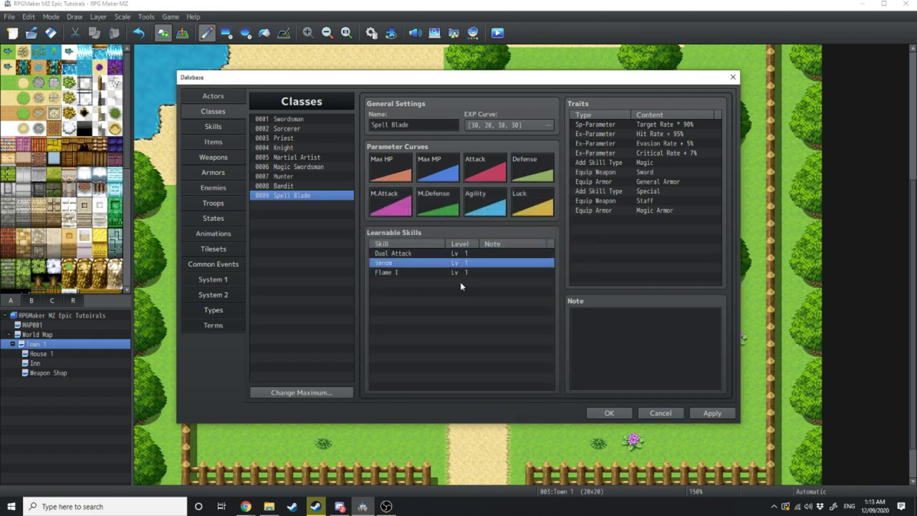
pyautogui.click(460, 273)
pyautogui.click(462, 263)
pyautogui.moveTo(462, 245); pyautogui.dragTo(383, 245)
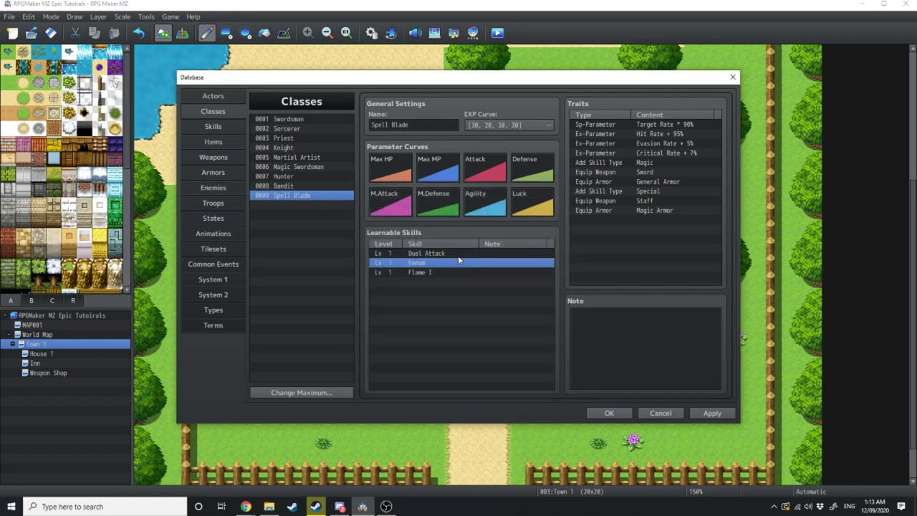
# Add Triple Attack at level 3 to Spell Blade's learnable skills
pyautogui.doubleClick(380, 291)
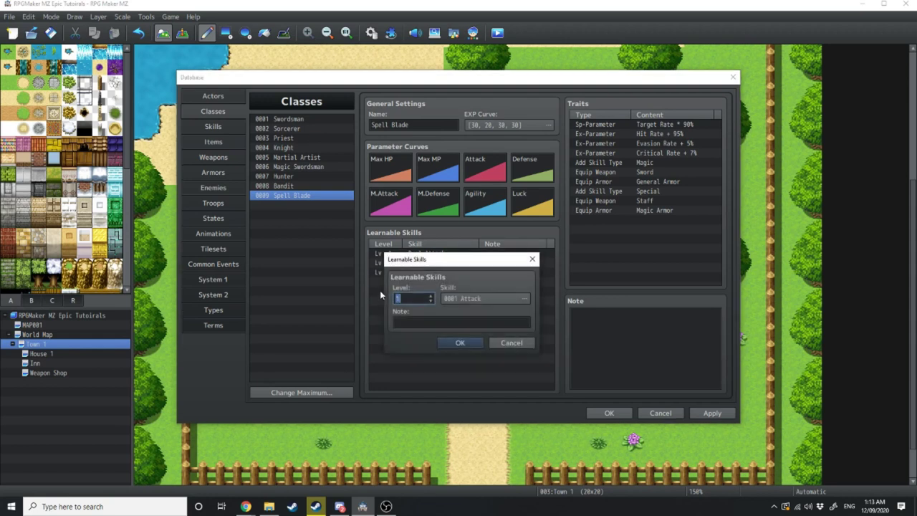
pyautogui.click(456, 297)
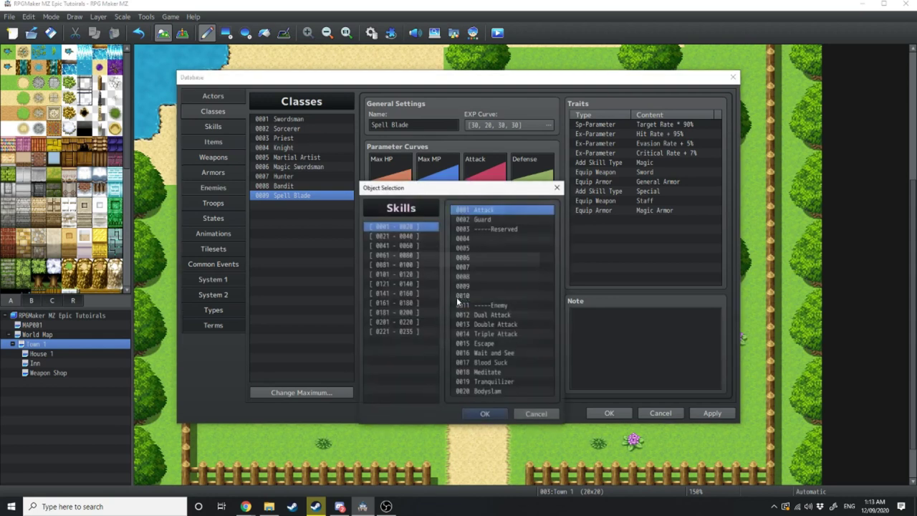
pyautogui.doubleClick(498, 334)
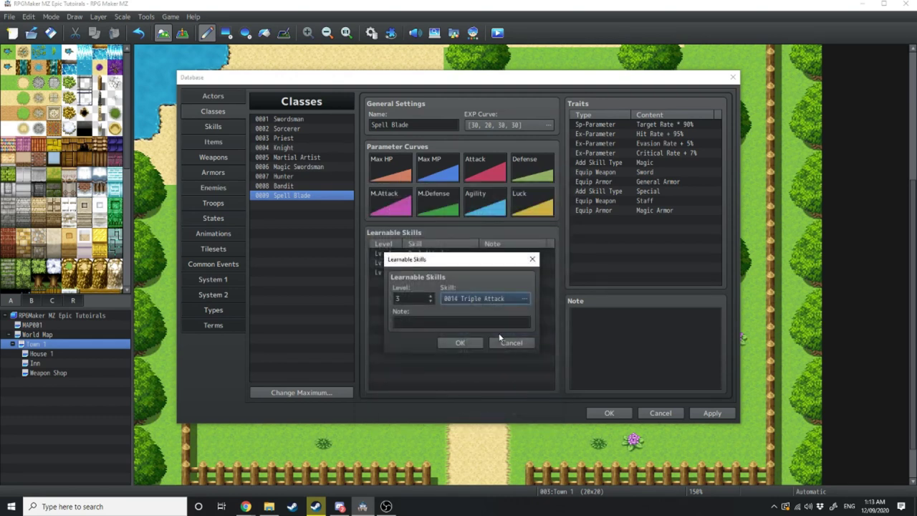
pyautogui.click(459, 341)
# Add Ice I at level 3 to Spell Blade's learnable skills
pyautogui.doubleClick(384, 289)
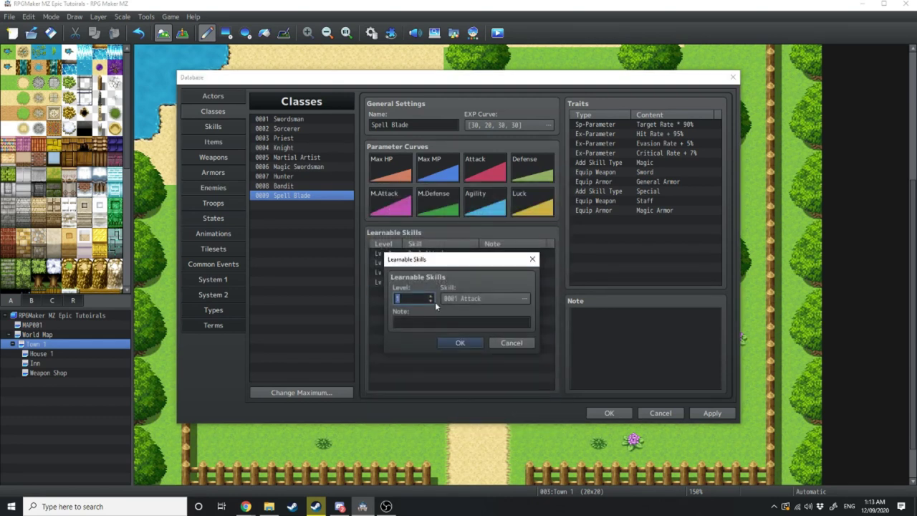
pyautogui.click(463, 301)
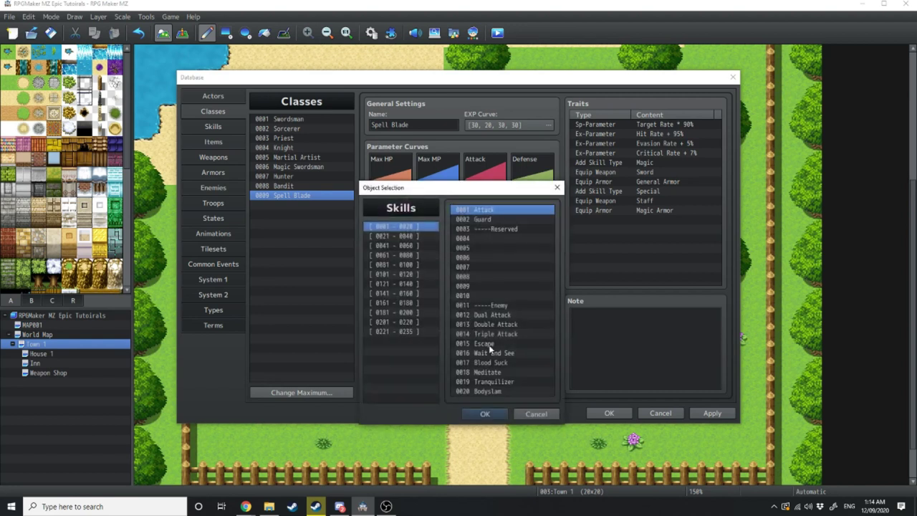
pyautogui.scroll(-5, 482, 273)
pyautogui.doubleClick(480, 268)
pyautogui.click(477, 344)
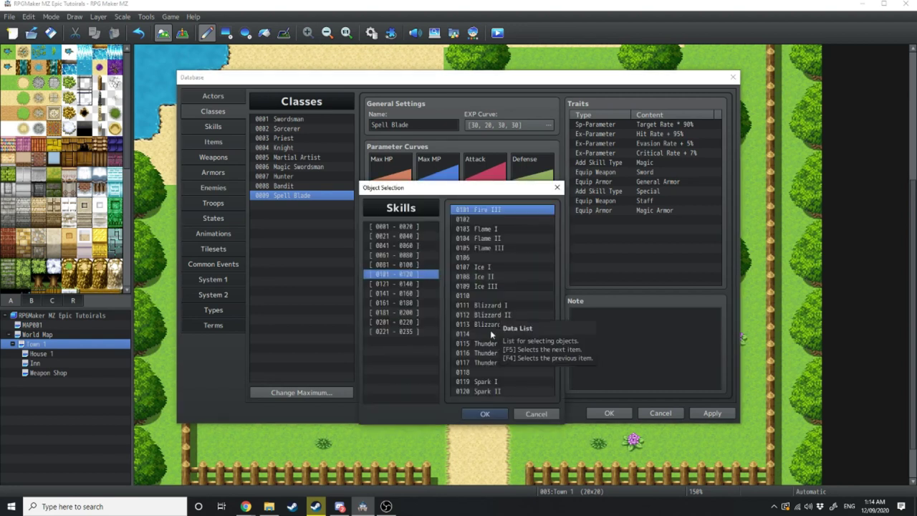
# Add Thunder I at level 3 to Spell Blade's learnable skills
pyautogui.doubleClick(490, 343)
pyautogui.click(455, 337)
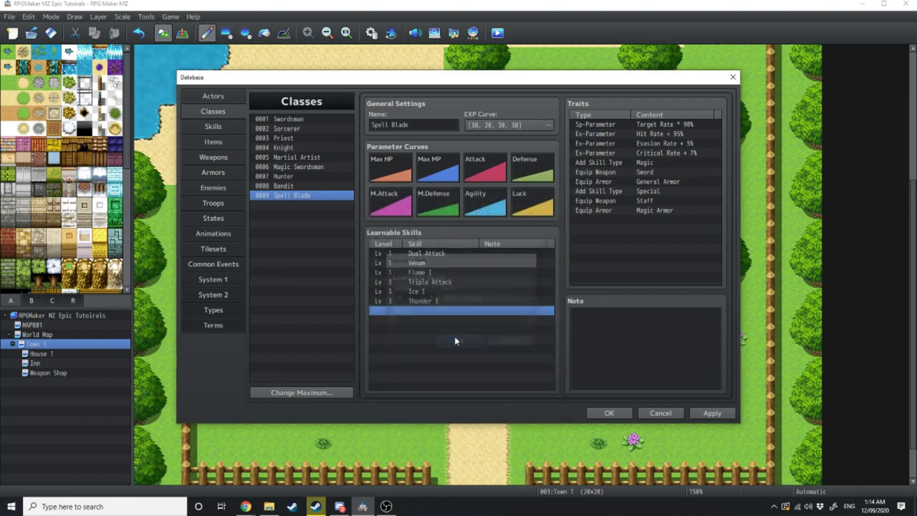
pyautogui.click(414, 283)
pyautogui.click(414, 264)
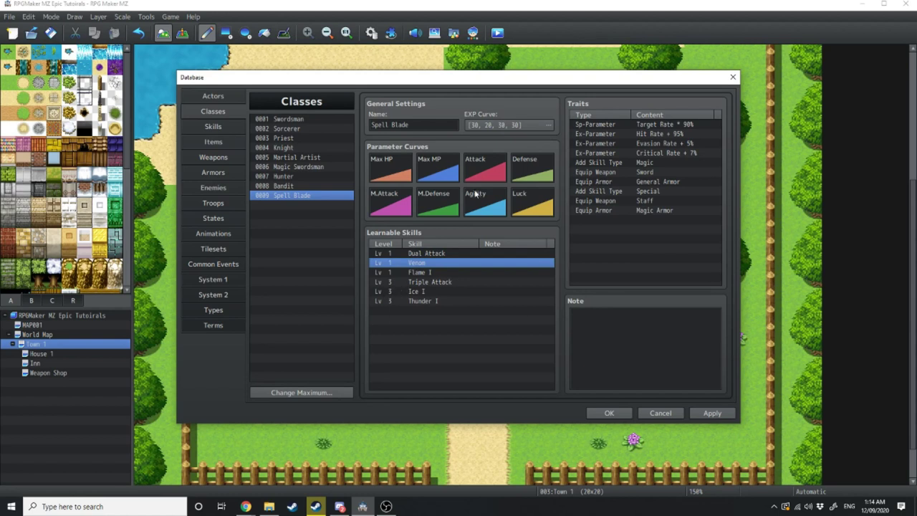
# Compare Spell Blade's learnable skills with those of Bandit, Hunter, Magic Swordsman, Priest, Sorcerer and Swordsman
pyautogui.click(274, 187)
pyautogui.click(279, 177)
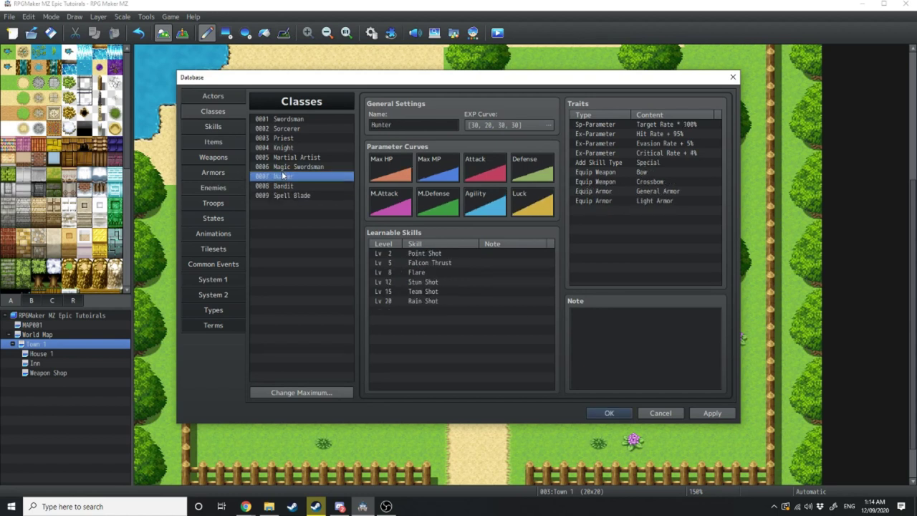
pyautogui.click(283, 168)
pyautogui.click(296, 139)
pyautogui.click(301, 129)
pyautogui.click(302, 119)
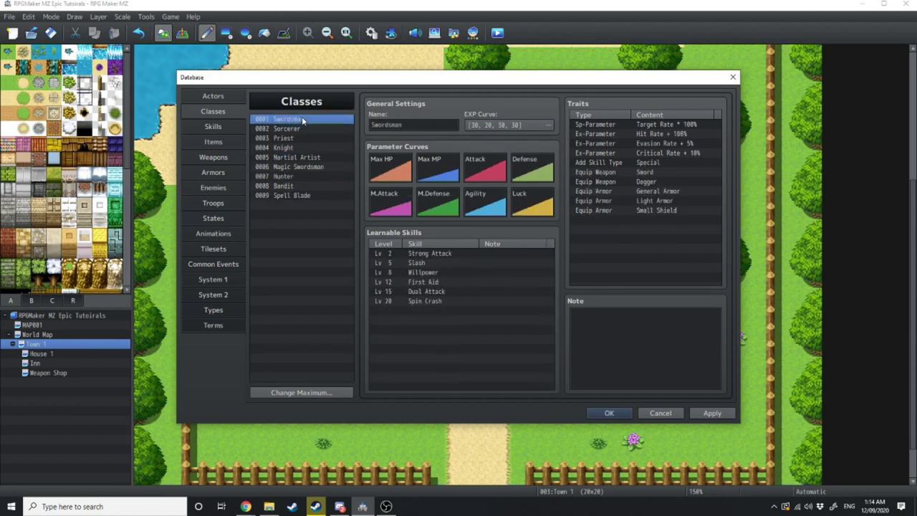
pyautogui.click(296, 195)
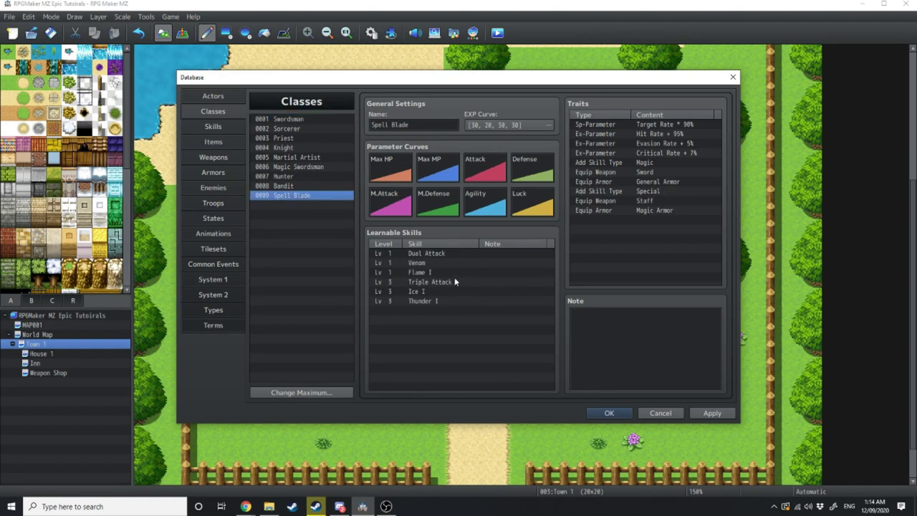
pyautogui.moveTo(437, 322)
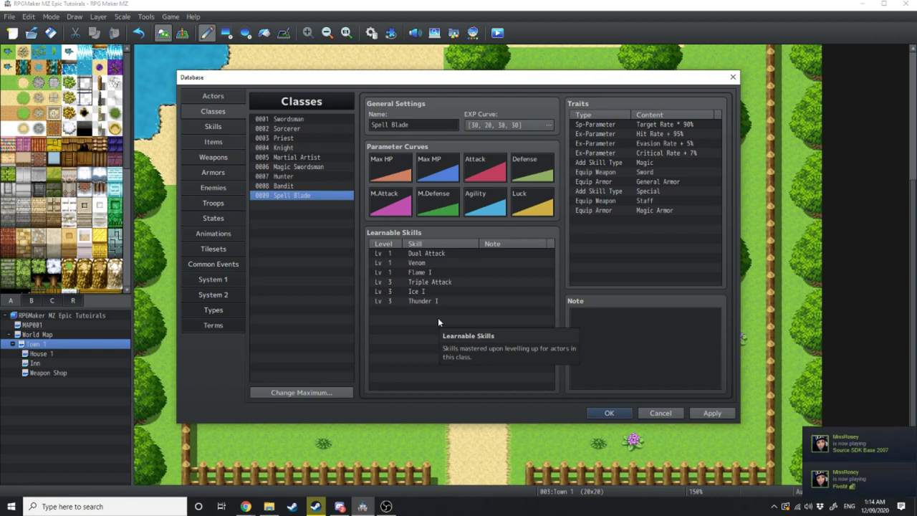
# Examine the trait categories available for Spell Blade, from rates and parameters to attack and other options, without changing the trait
pyautogui.click(595, 121)
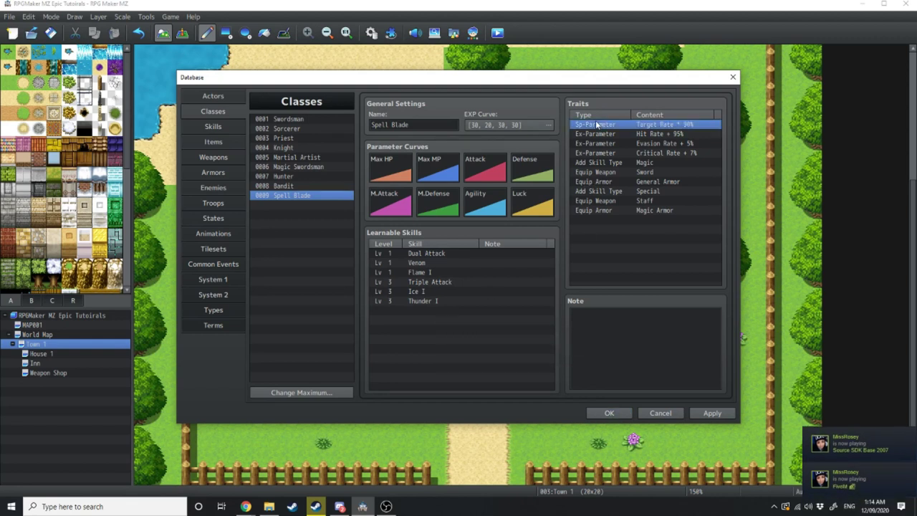
pyautogui.doubleClick(603, 123)
pyautogui.click(564, 127)
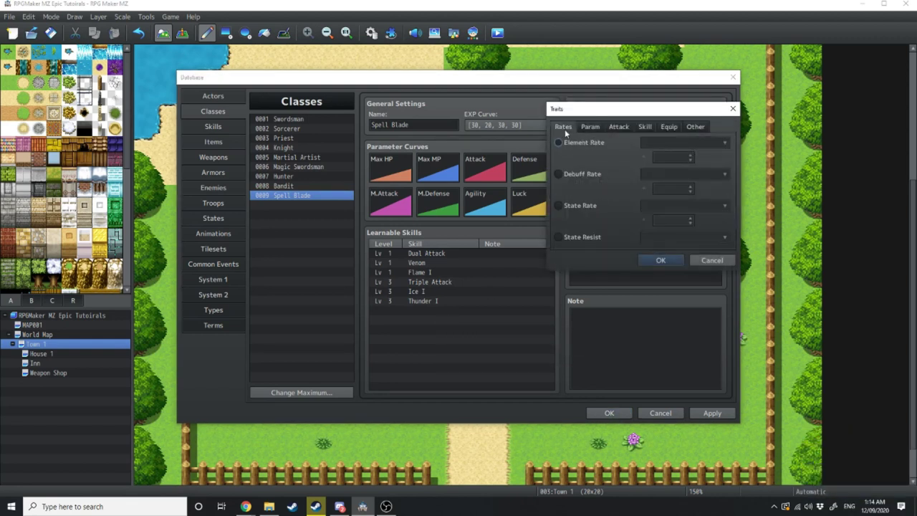
pyautogui.click(599, 128)
pyautogui.scroll(-4, 612, 125)
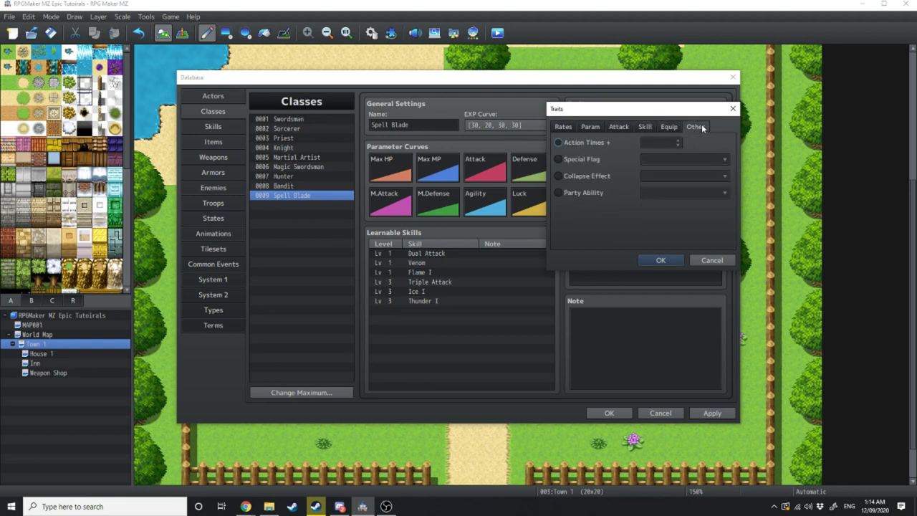
pyautogui.scroll(4, 612, 125)
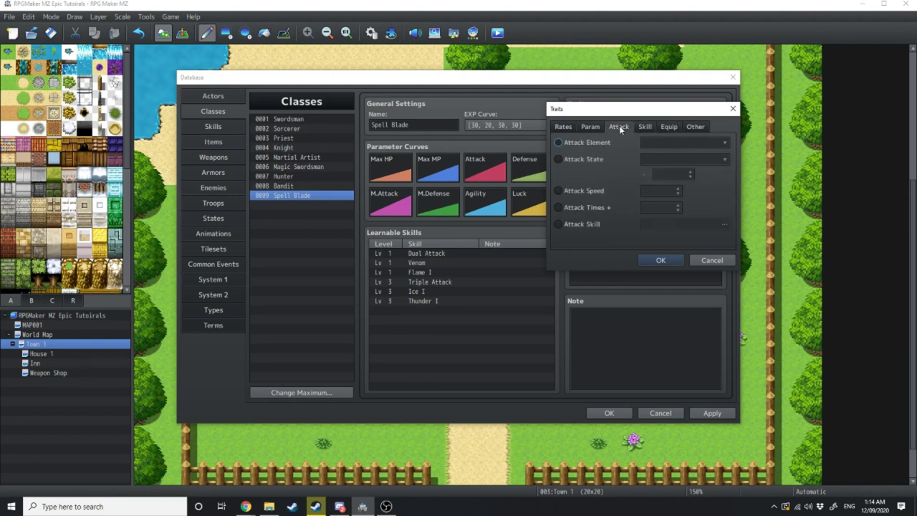
pyautogui.click(563, 128)
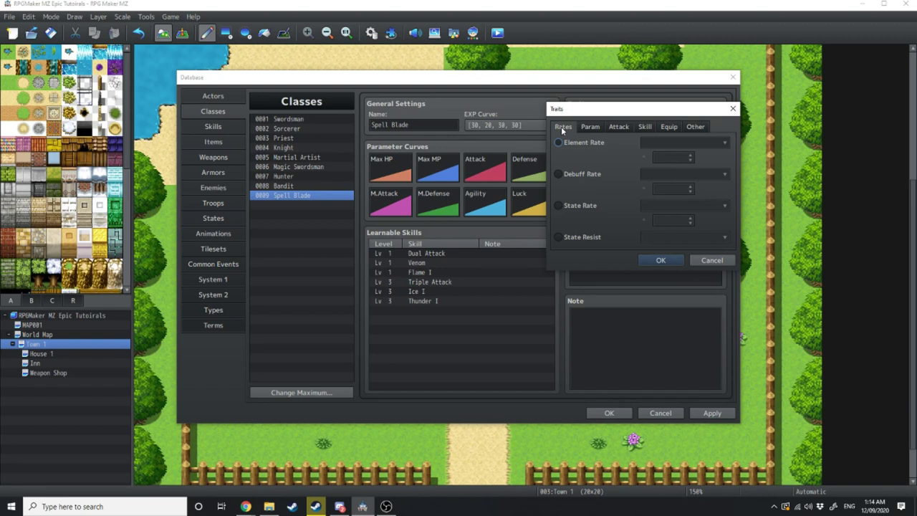
pyautogui.press('Escape')
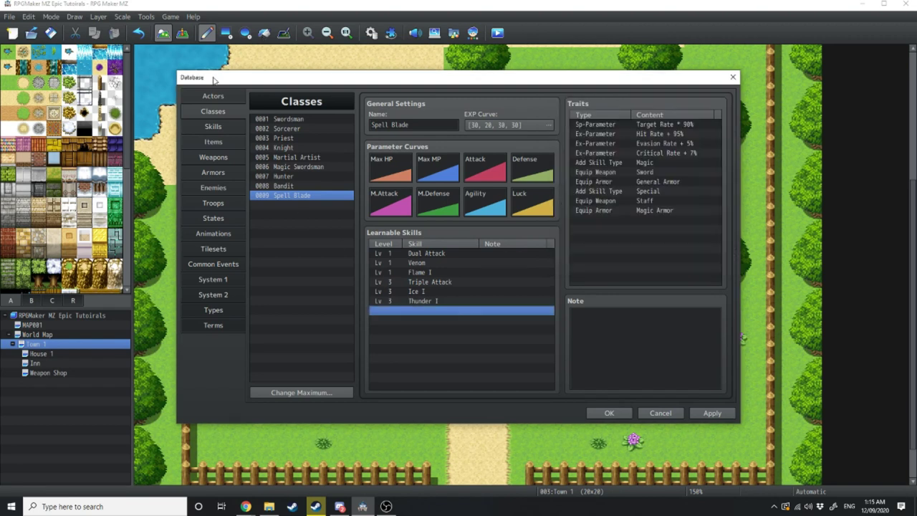
# Assign the Spell Blade class to the actor Asheula, apply the change and close the database
pyautogui.click(226, 99)
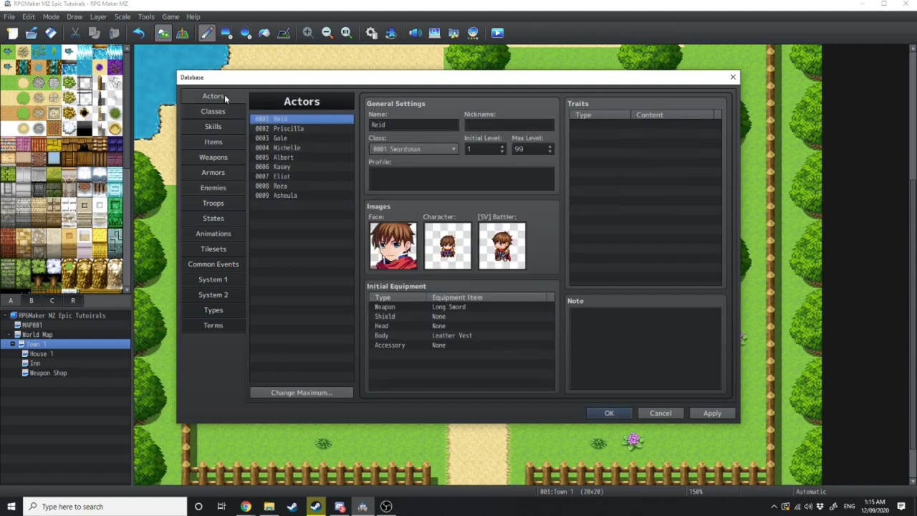
pyautogui.click(287, 195)
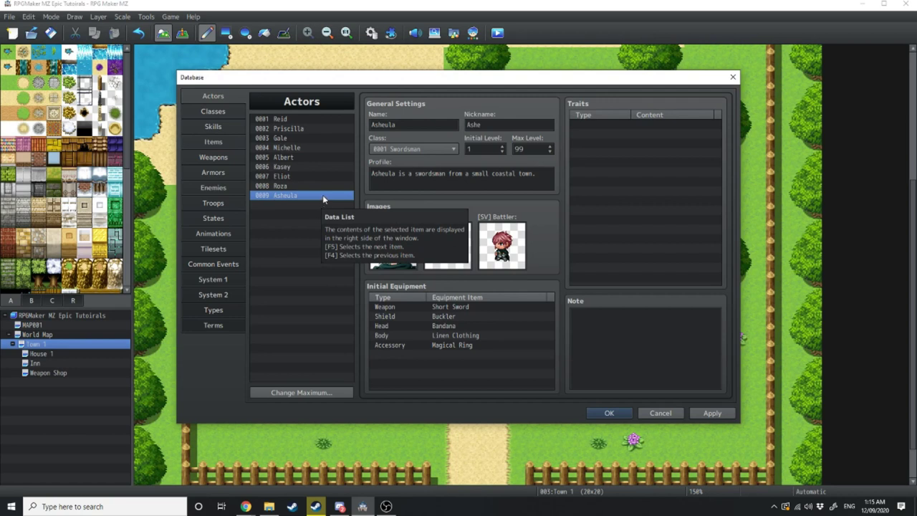
pyautogui.click(423, 148)
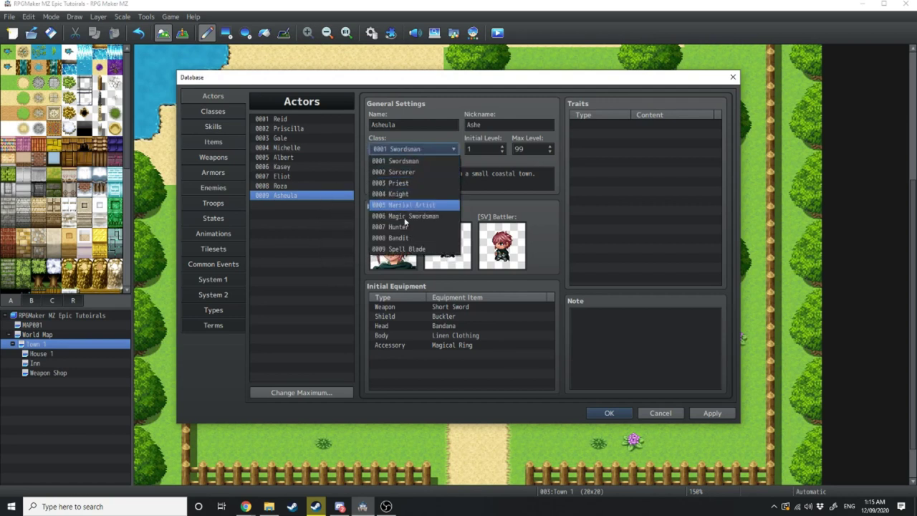
pyautogui.click(407, 248)
pyautogui.click(459, 183)
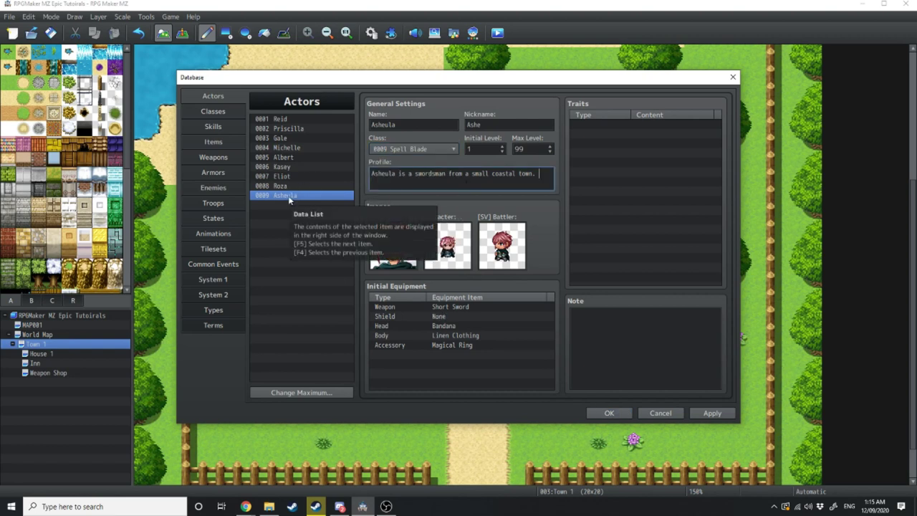
pyautogui.click(707, 414)
pyautogui.press('Escape')
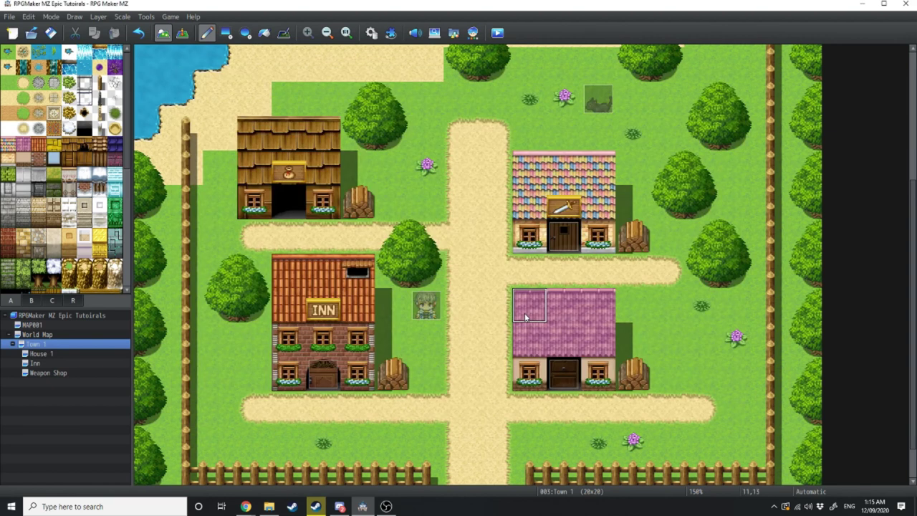